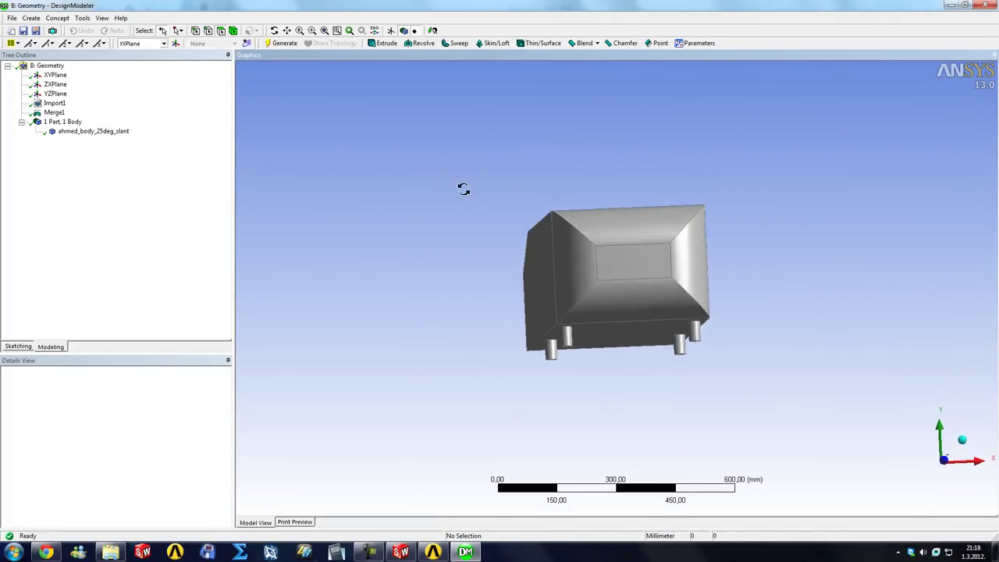
# Freeze the ahmed_body_25deg_slant solid with Tools > Freeze.
pyautogui.click(99, 132)
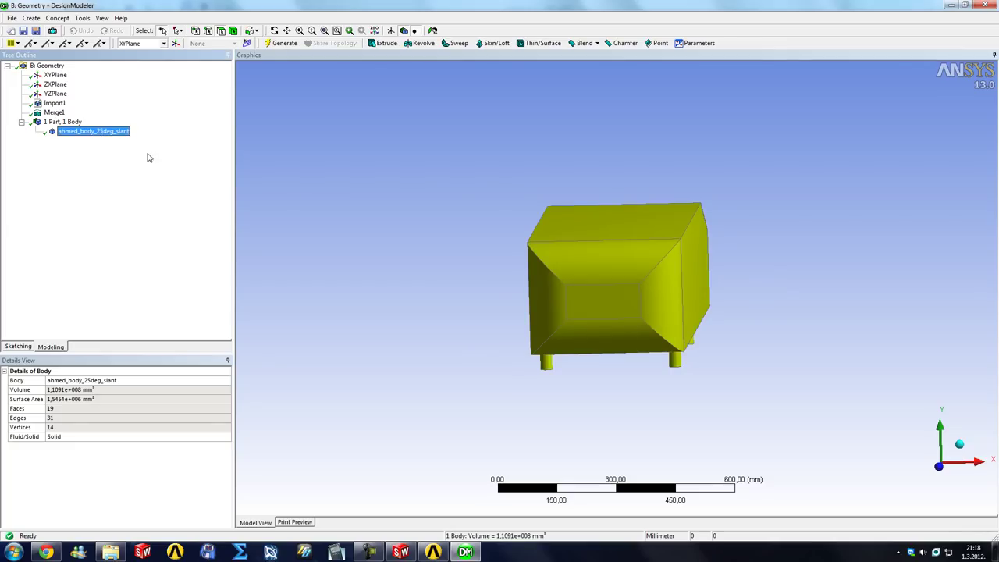
pyautogui.click(337, 208)
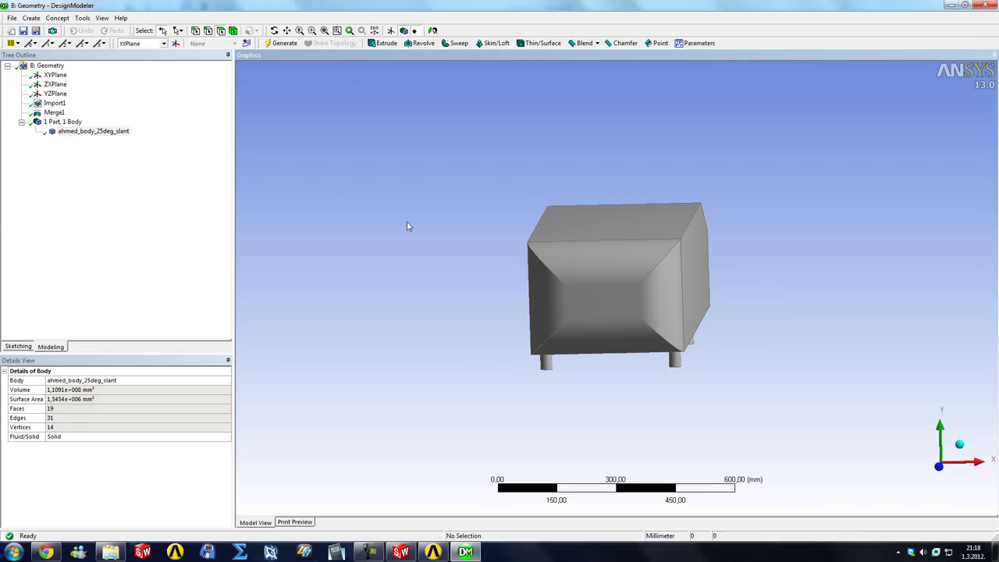
pyautogui.moveTo(409, 226); pyautogui.dragTo(357, 236, button='middle')
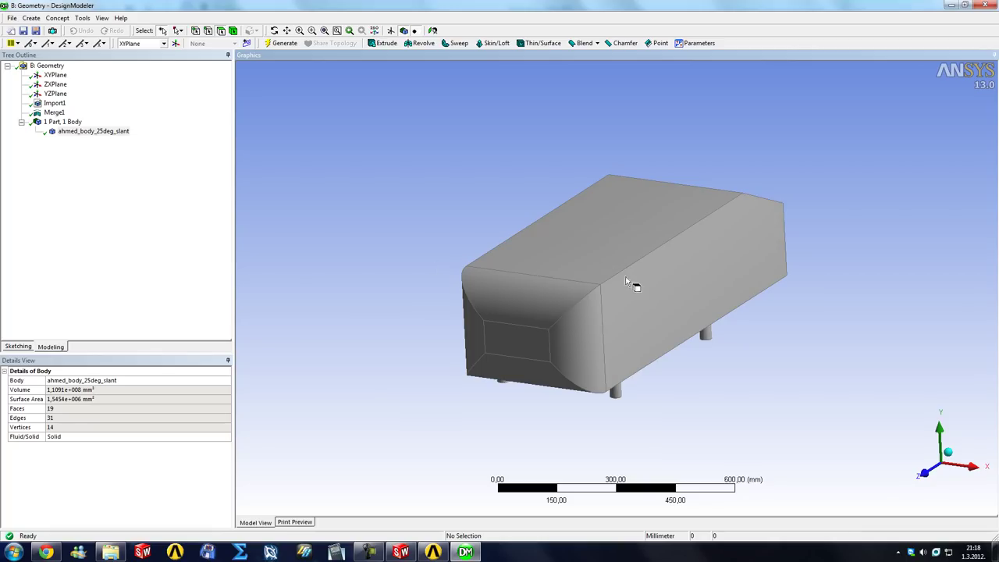
pyautogui.click(94, 133)
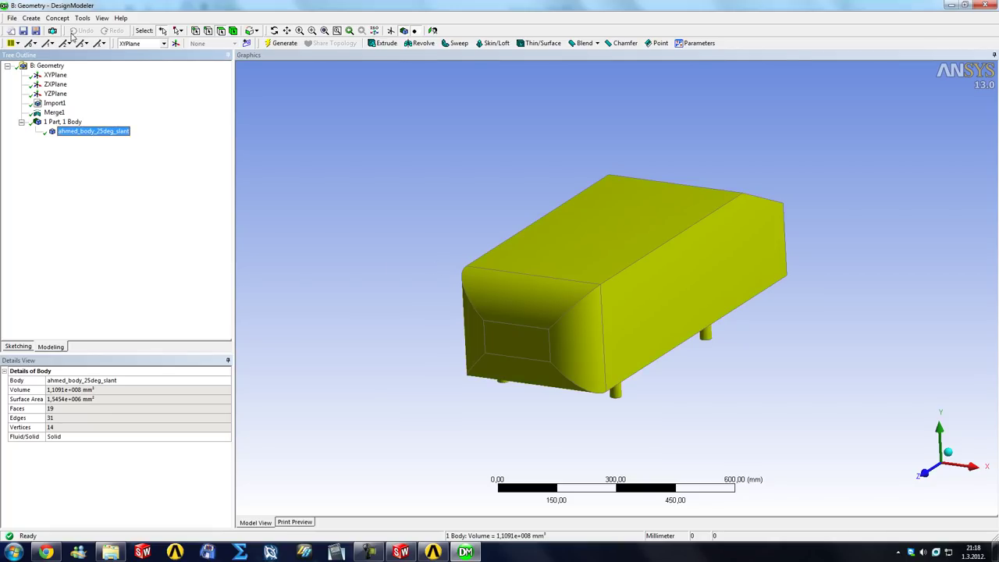
pyautogui.click(82, 17)
pyautogui.click(90, 31)
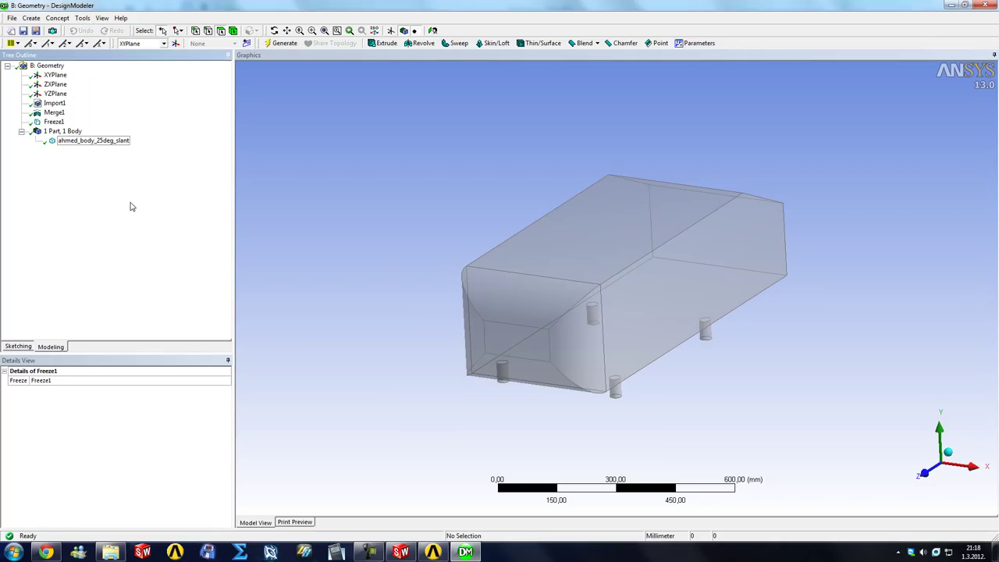
# Orbit the view to inspect the frozen, translucent Ahmed body.
pyautogui.click(84, 142)
pyautogui.click(405, 239)
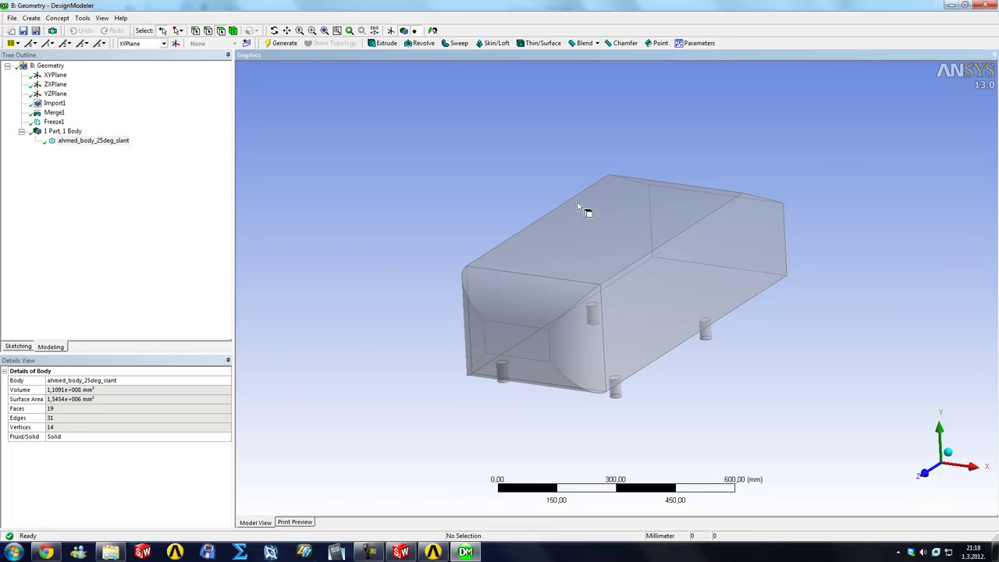
pyautogui.moveTo(393, 247); pyautogui.dragTo(484, 228, button='middle')
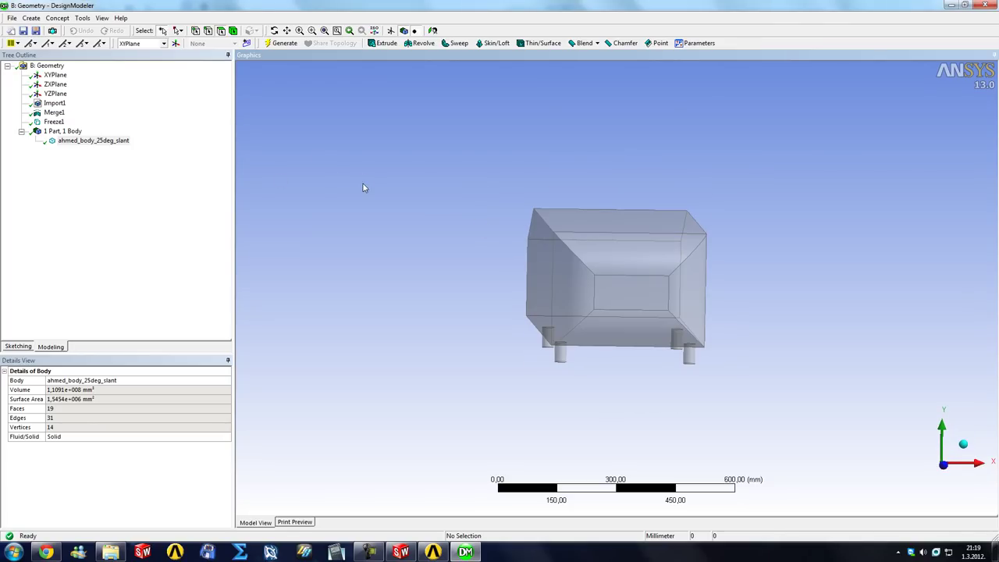
pyautogui.moveTo(363, 187); pyautogui.dragTo(314, 180, button='middle')
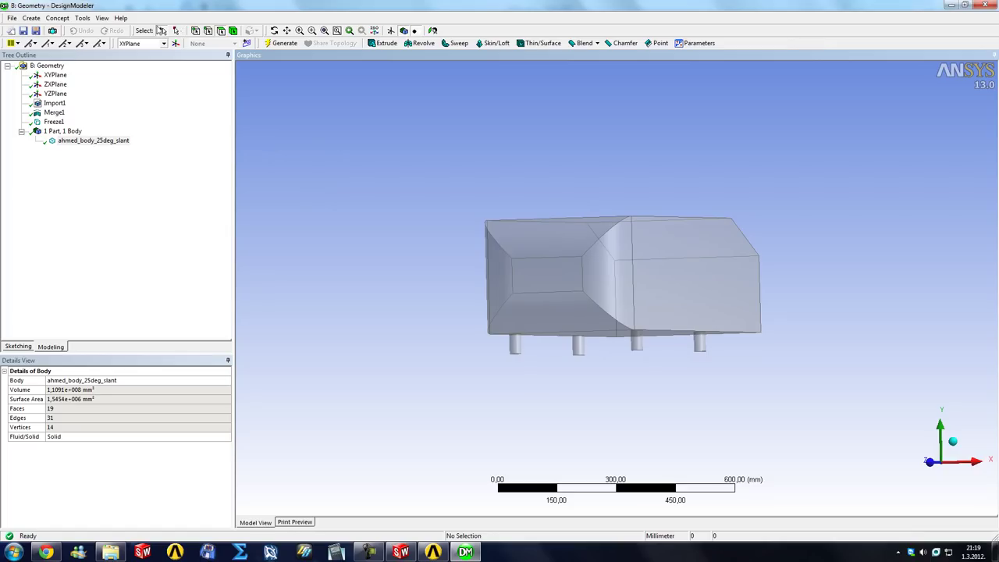
# Create an enclosure around the body and try the Sphere shape.
pyautogui.click(83, 18)
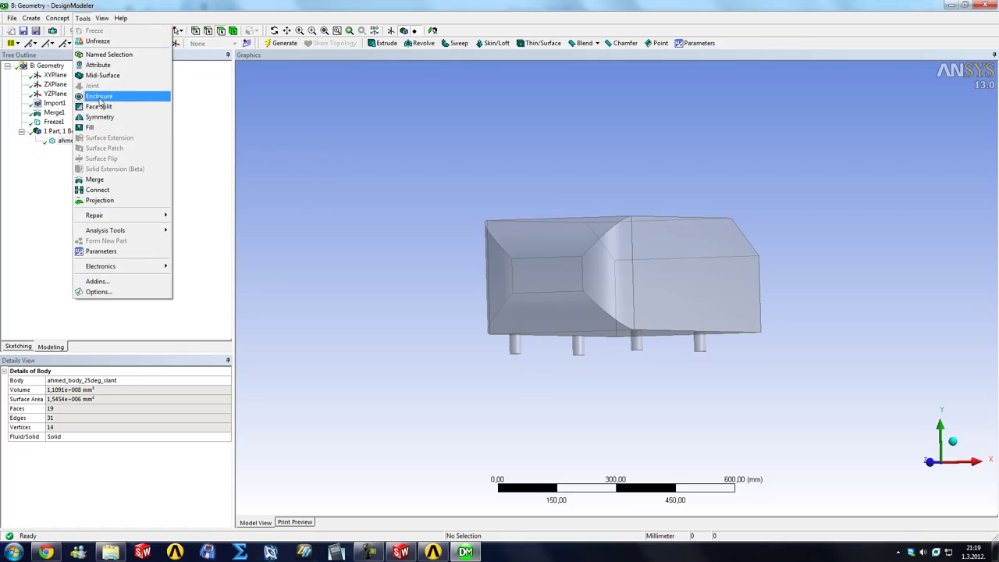
pyautogui.click(100, 96)
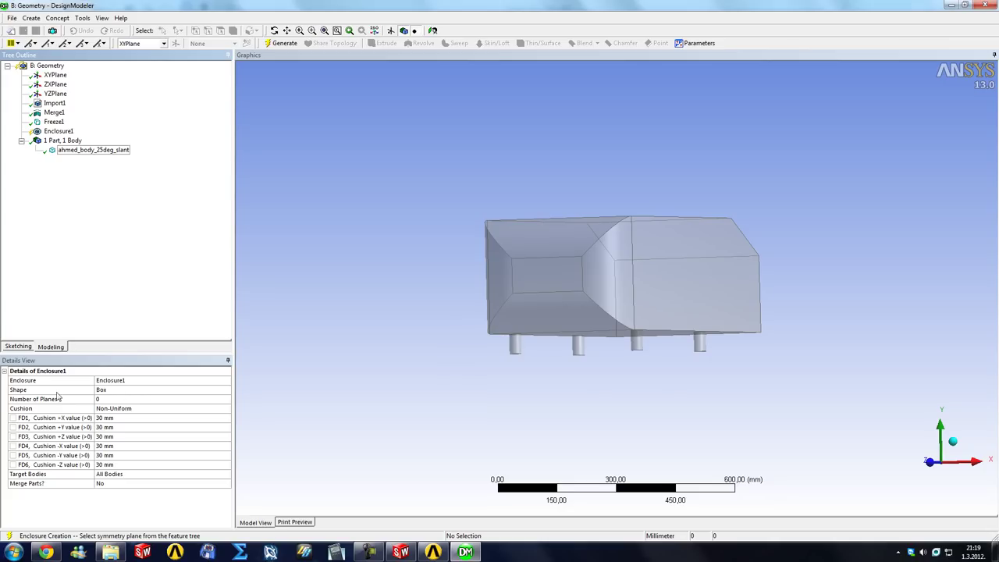
pyautogui.click(211, 390)
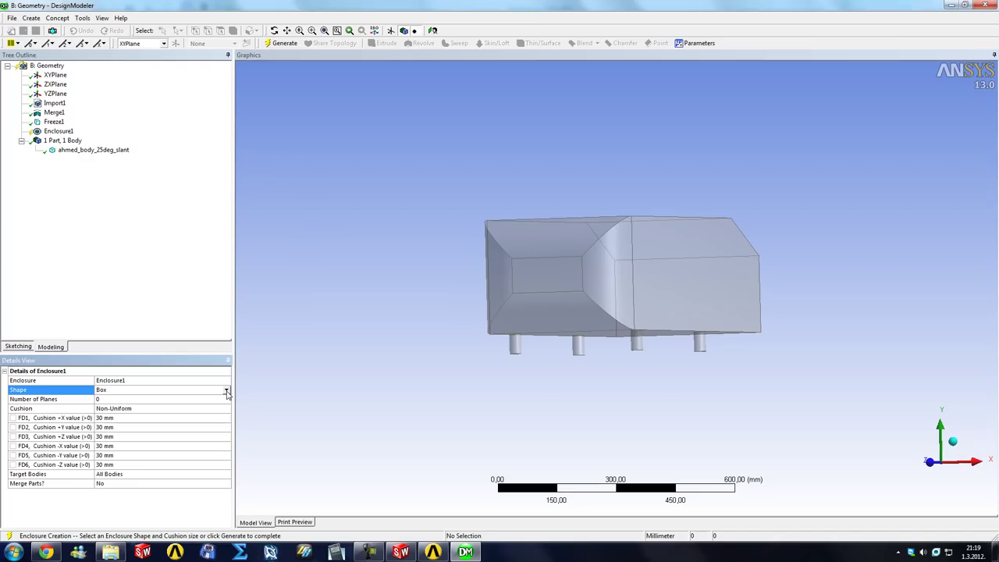
pyautogui.click(226, 392)
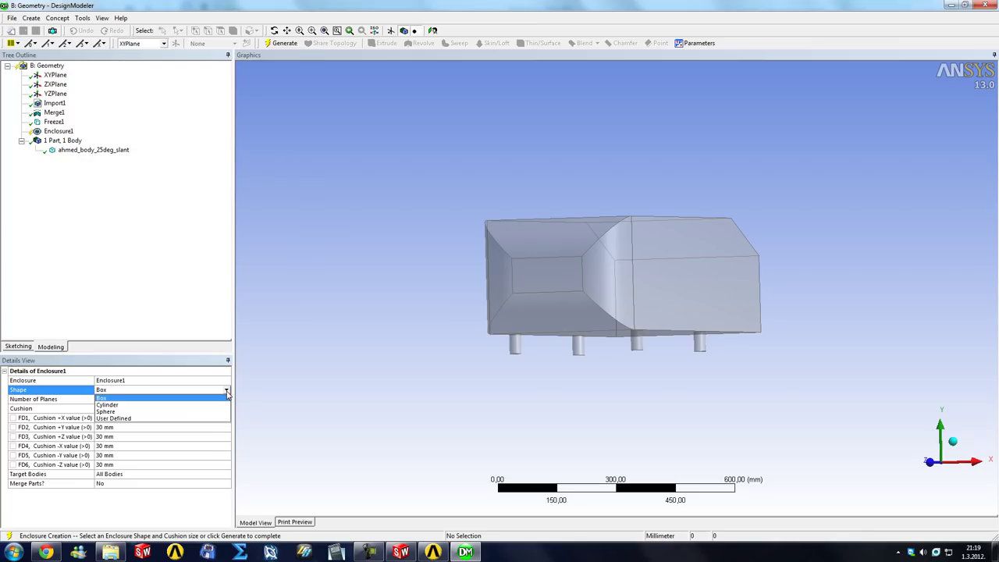
pyautogui.click(115, 411)
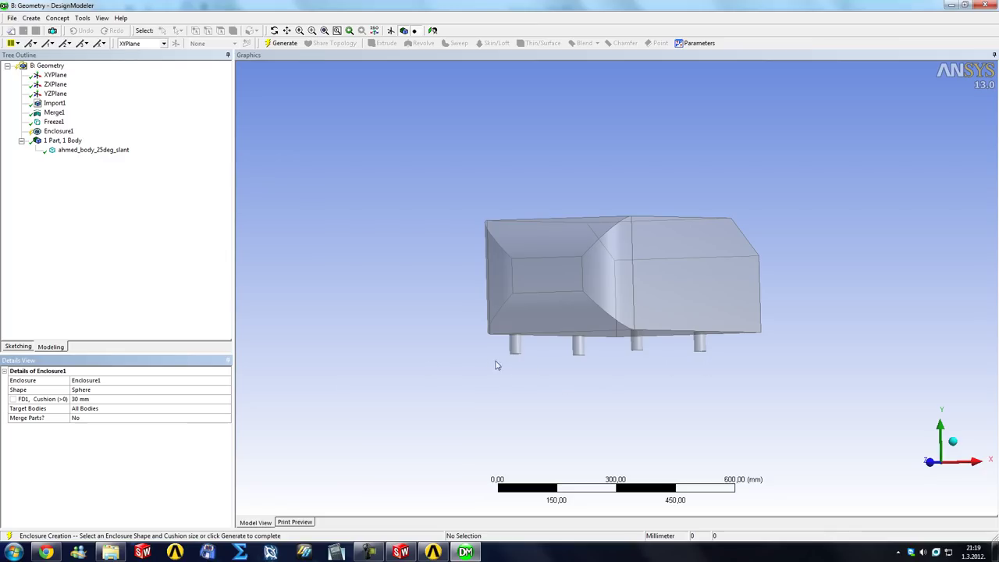
# Return the Enclosure1 shape to Box, keeping its 30 mm cushions.
pyautogui.moveTo(513, 371); pyautogui.dragTo(481, 374, button='middle')
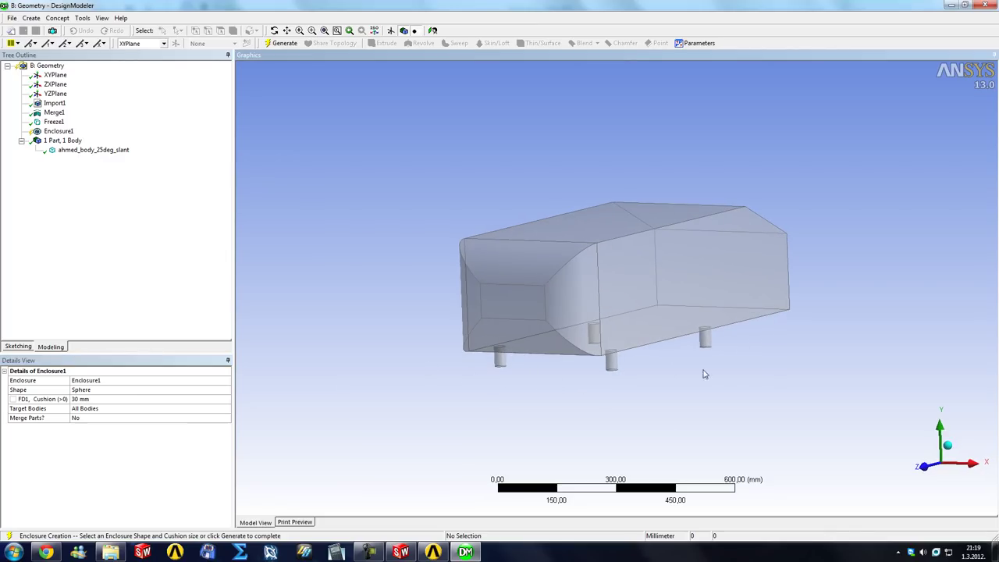
pyautogui.click(121, 391)
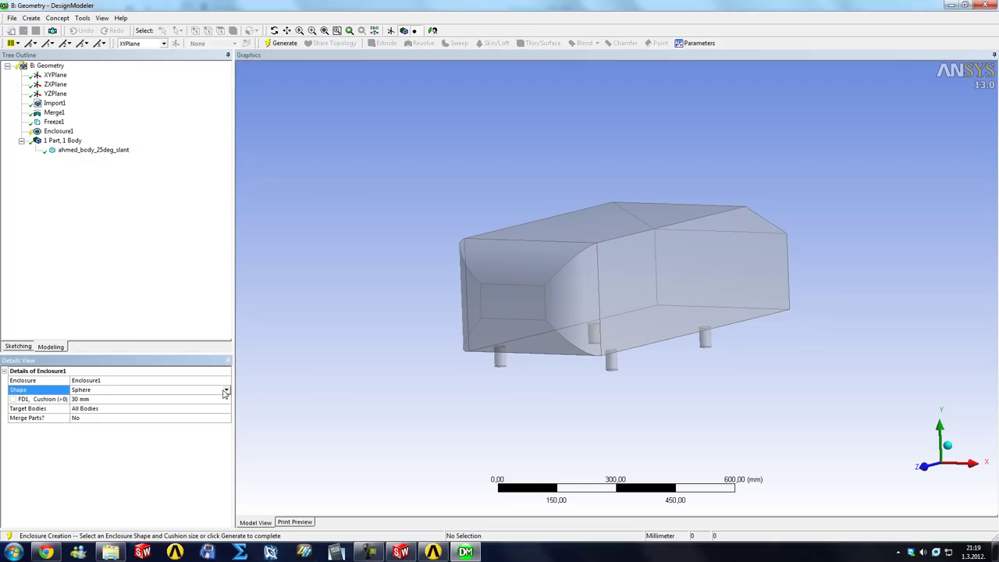
pyautogui.click(226, 391)
pyautogui.click(93, 399)
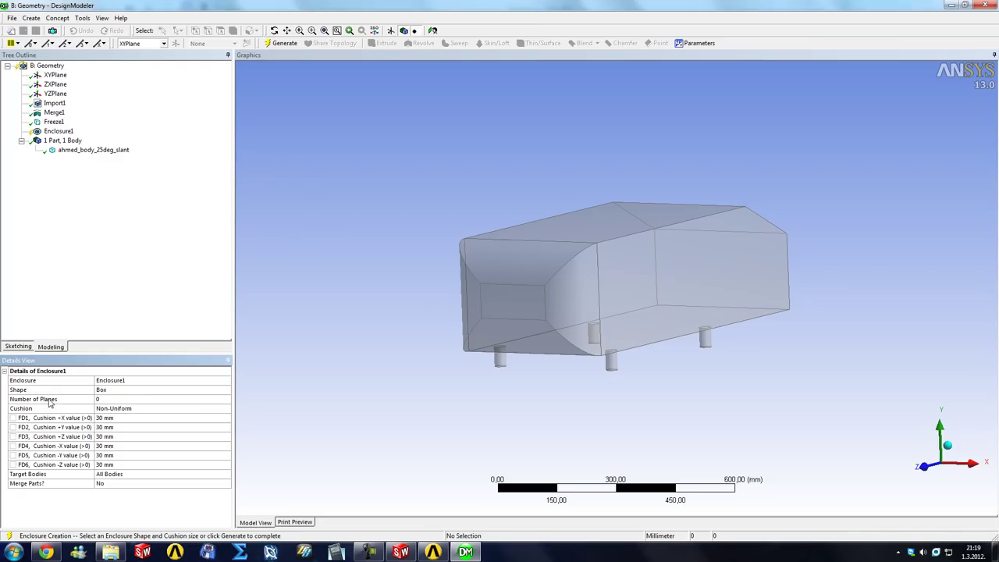
# Give Enclosure1 one symmetry plane, YZPlane.
pyautogui.click(164, 401)
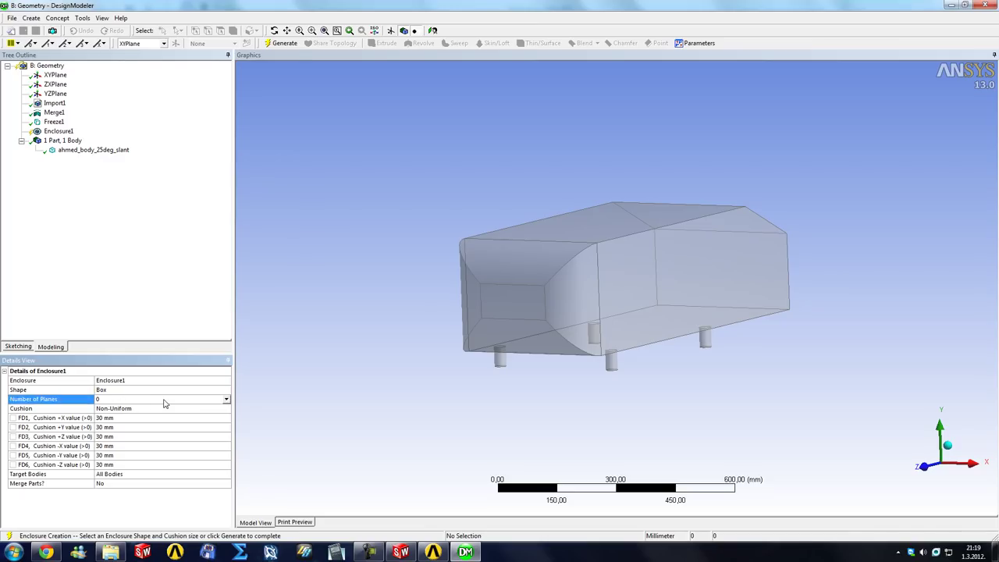
pyautogui.moveTo(355, 369); pyautogui.dragTo(645, 190, button='middle')
pyautogui.moveTo(583, 403); pyautogui.dragTo(593, 358, button='middle')
pyautogui.click(227, 399)
pyautogui.click(160, 418)
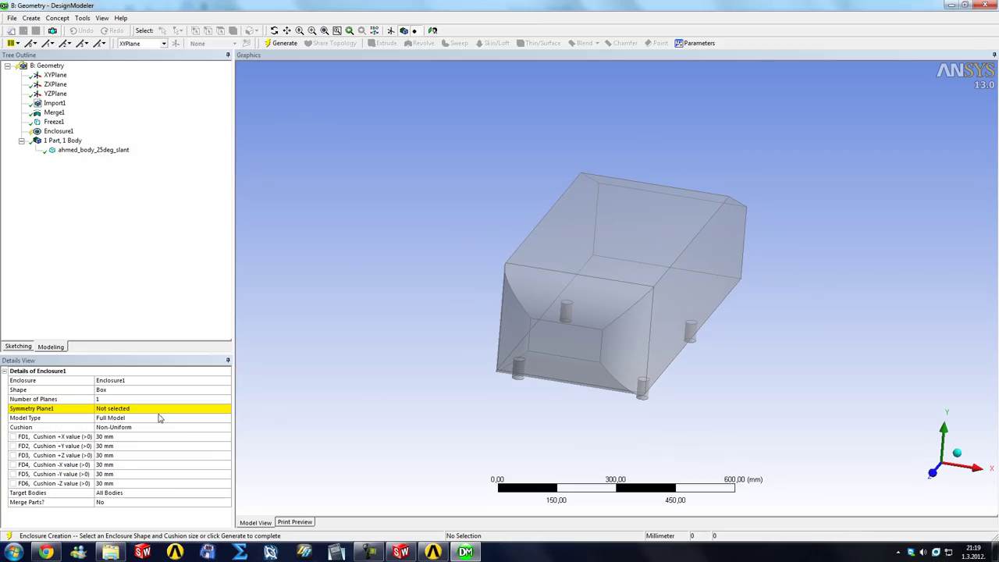
pyautogui.click(134, 410)
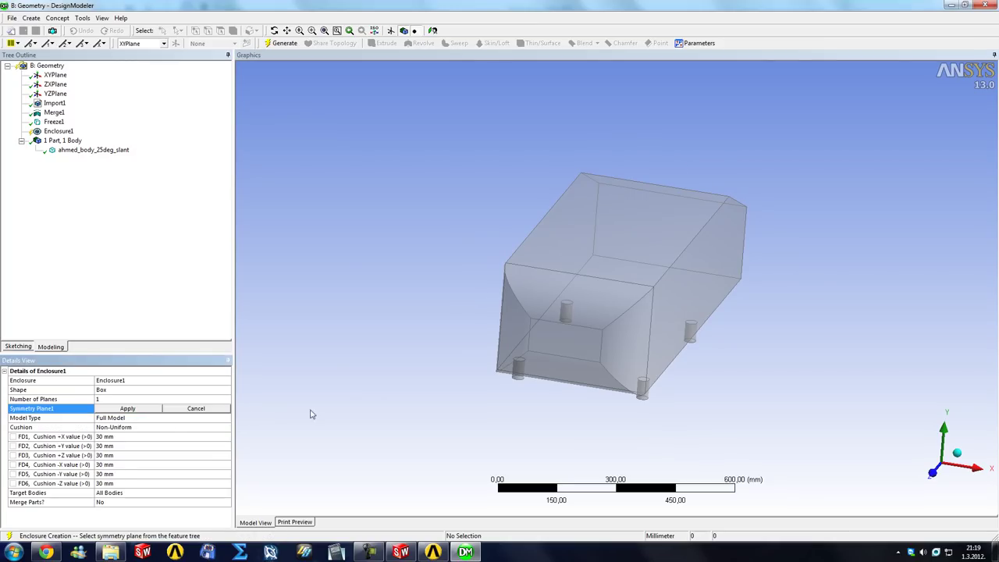
pyautogui.click(957, 453)
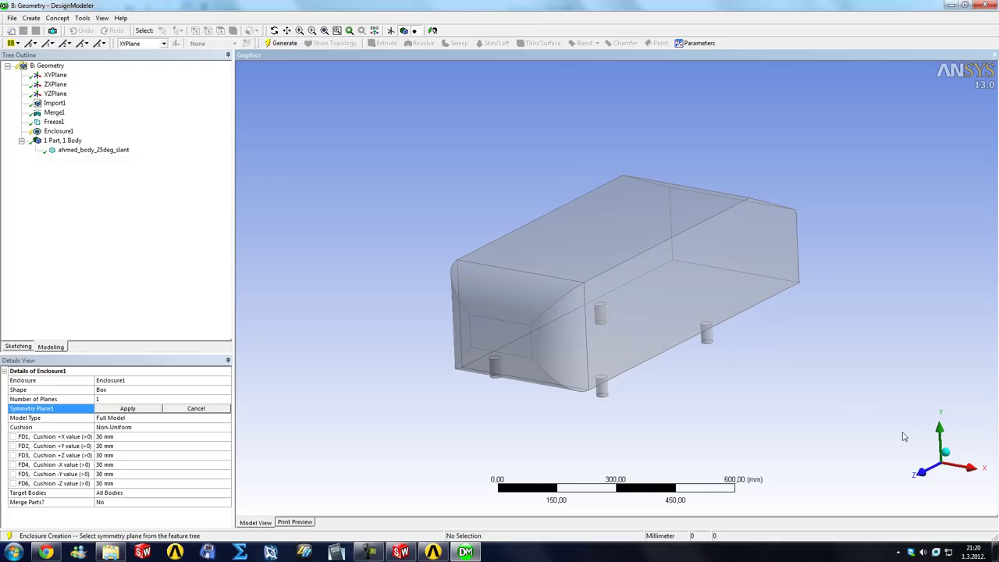
pyautogui.click(55, 94)
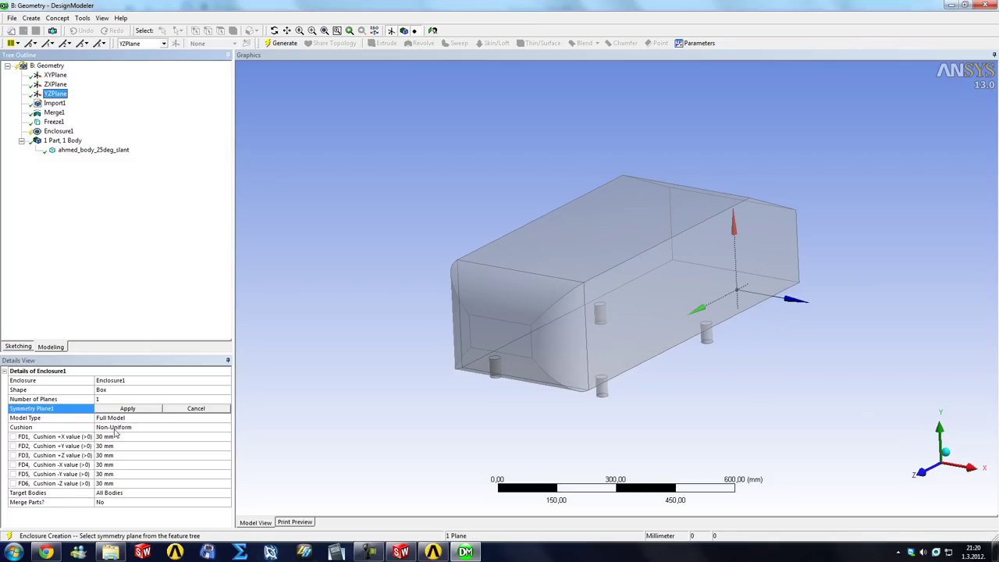
pyautogui.click(127, 410)
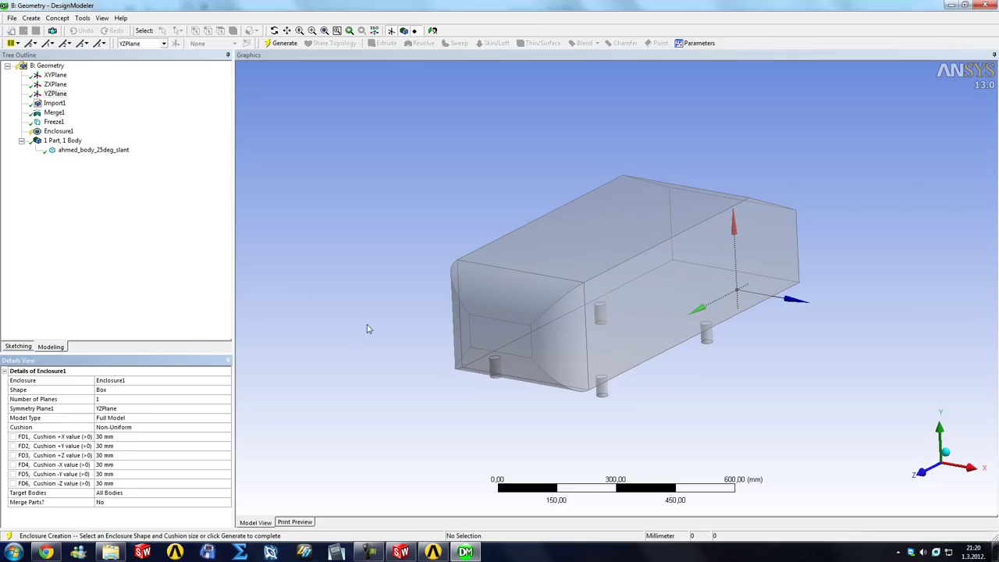
pyautogui.moveTo(367, 328); pyautogui.dragTo(402, 342, button='middle')
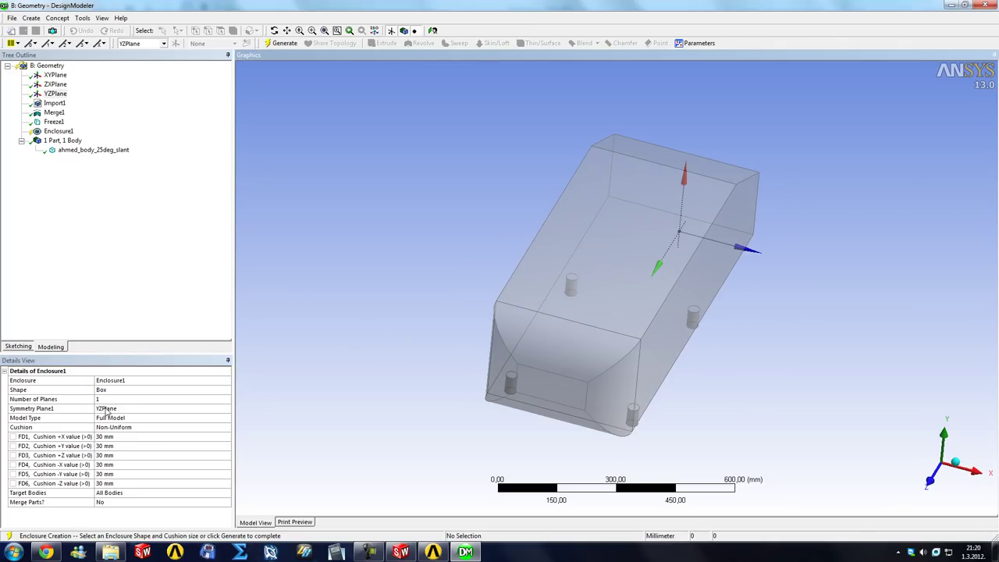
# Toggle Model Type to Partial Model and back to Full Model, then orbit the enclosure.
pyautogui.click(209, 423)
pyautogui.click(228, 418)
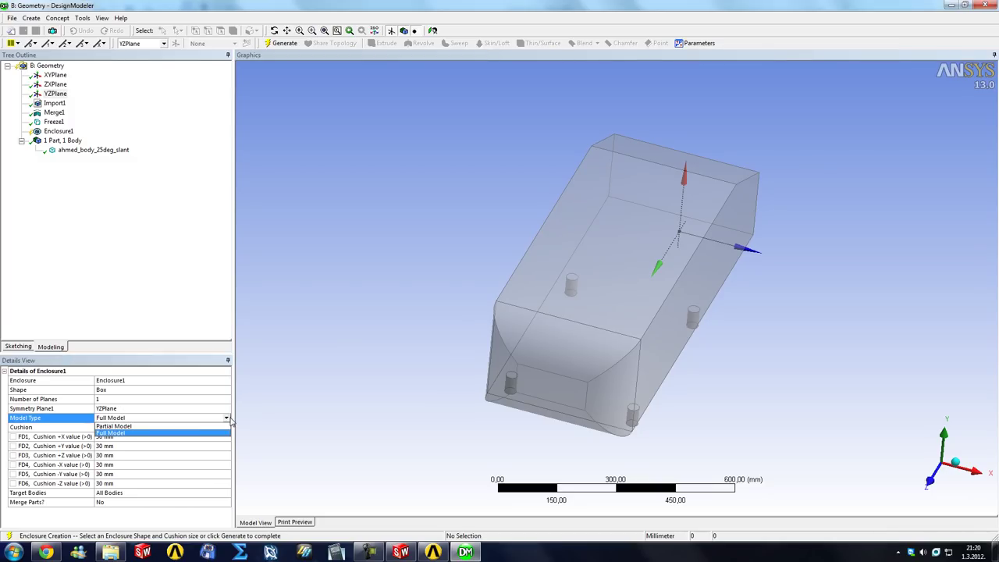
pyautogui.click(177, 428)
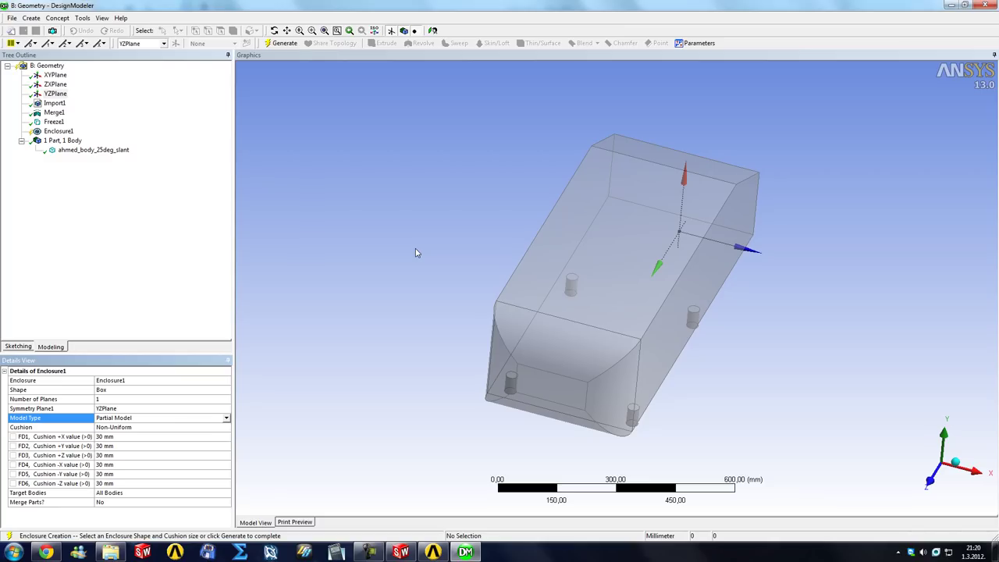
pyautogui.click(226, 419)
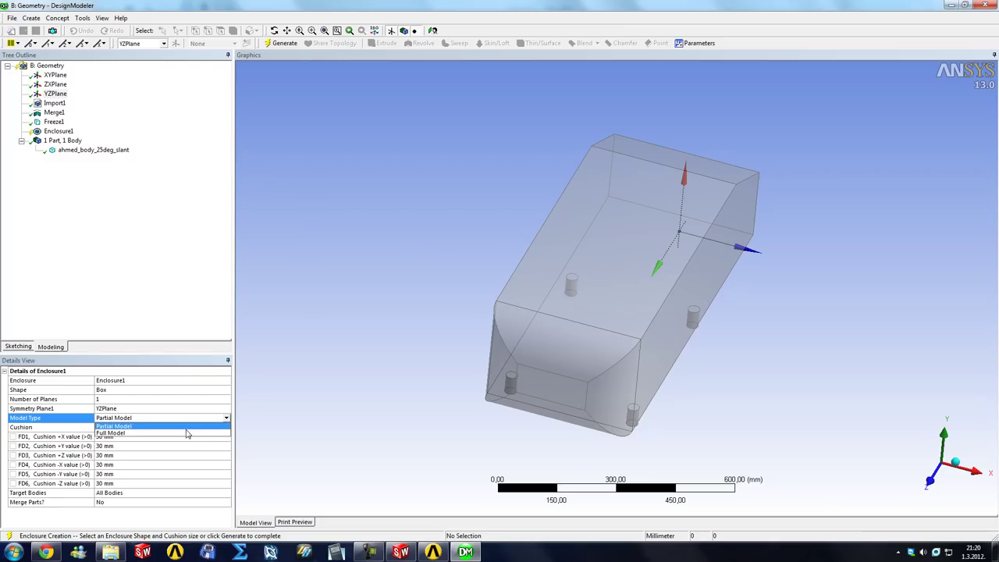
pyautogui.click(188, 433)
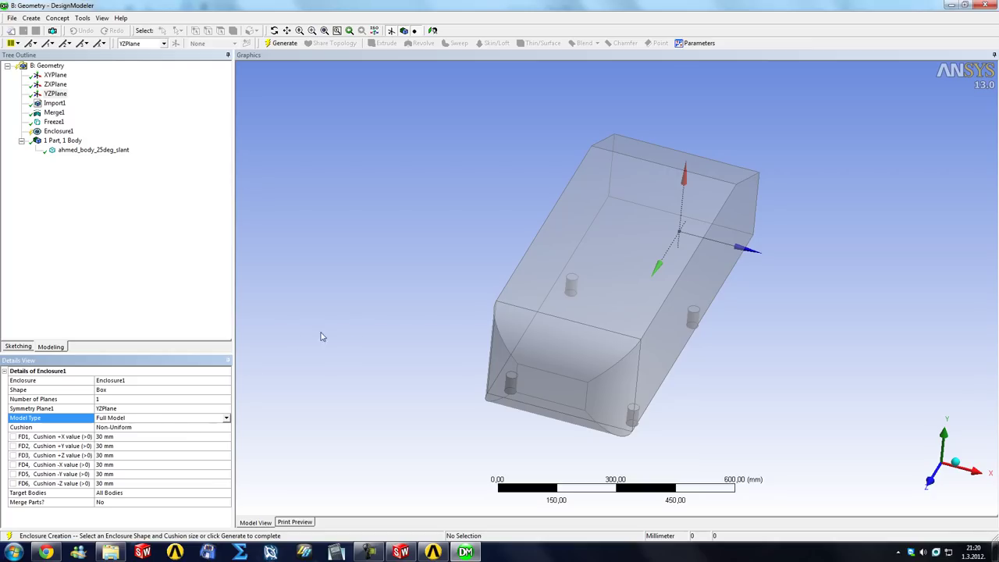
pyautogui.moveTo(324, 337); pyautogui.dragTo(333, 321, button='middle')
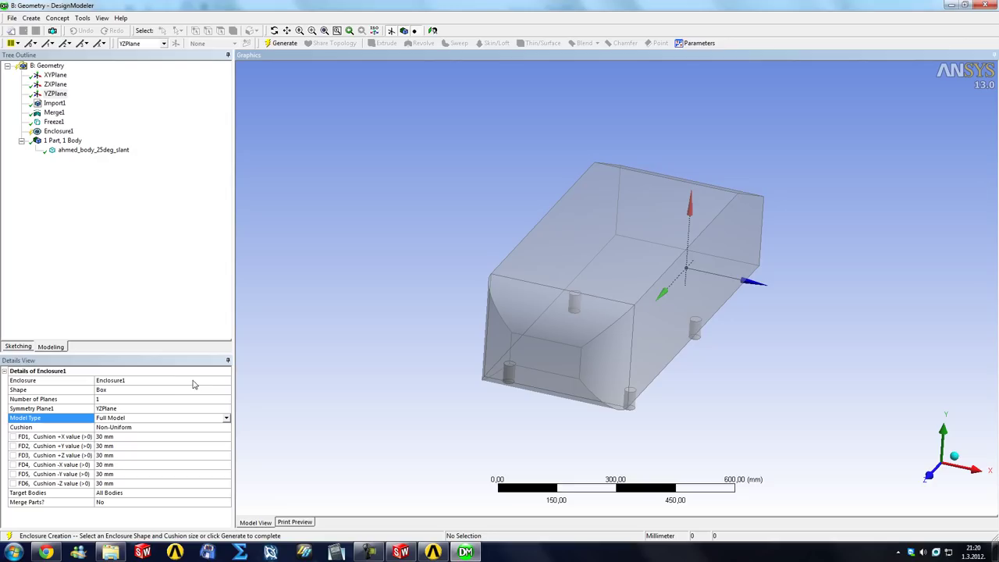
pyautogui.moveTo(236, 373); pyautogui.dragTo(252, 347, button='middle')
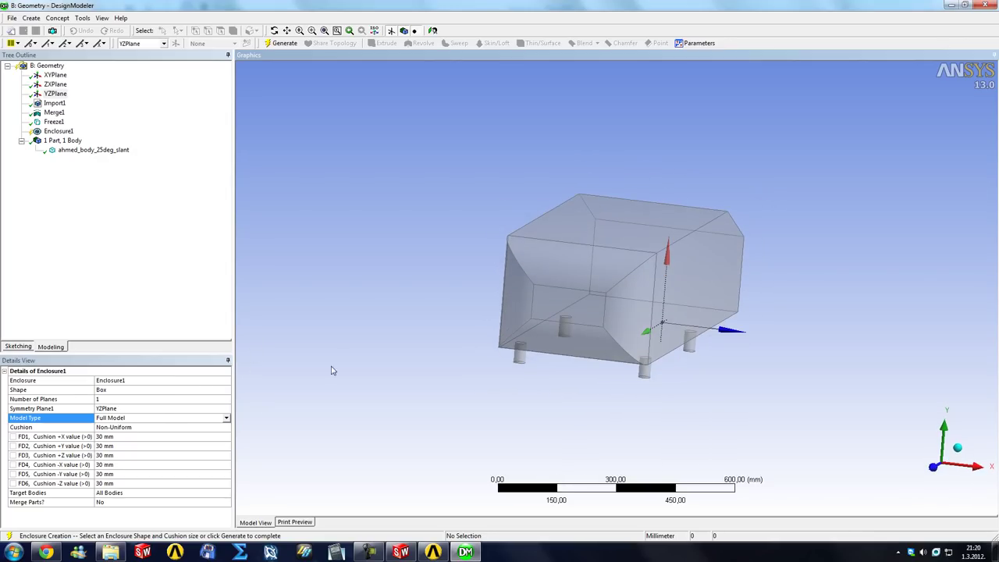
pyautogui.moveTo(331, 370)
pyautogui.mouseDown(button='middle')
pyautogui.moveTo(343, 350)
pyautogui.moveTo(317, 366)
pyautogui.mouseUp(button='middle')
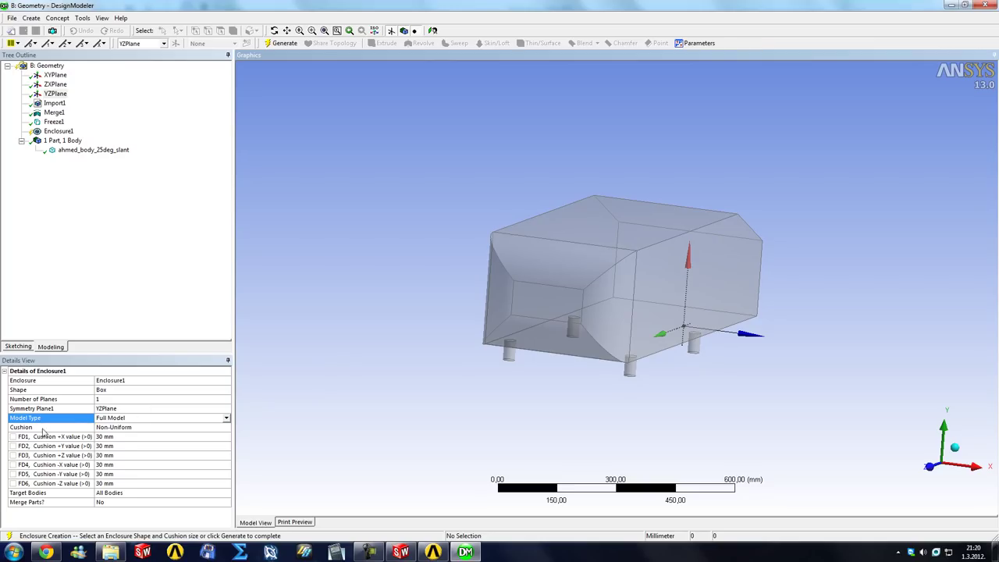
# Make the cushion uniform at 50 mm and generate the enclosure, giving 2 parts, 2 bodies.
pyautogui.click(222, 429)
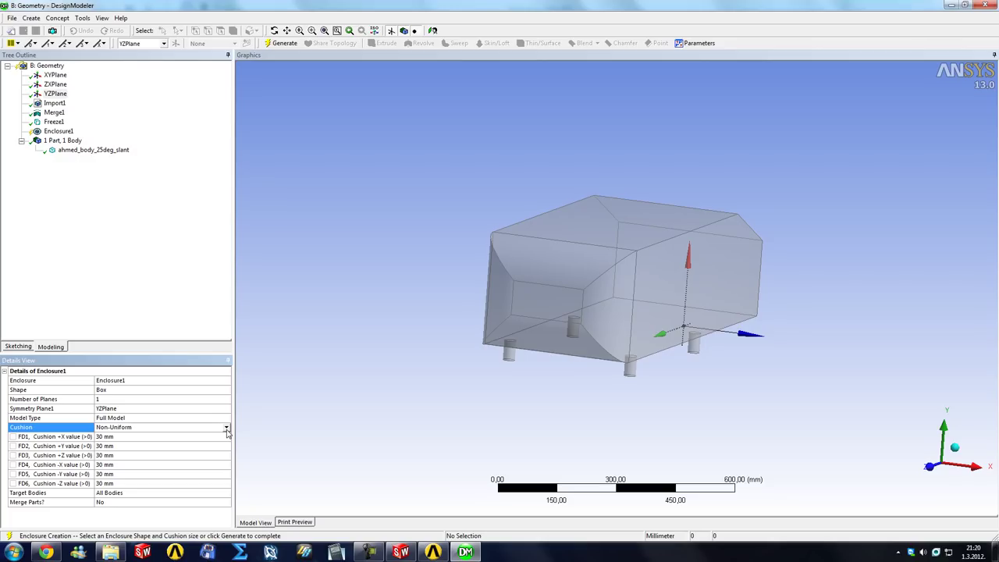
pyautogui.click(226, 430)
pyautogui.click(188, 446)
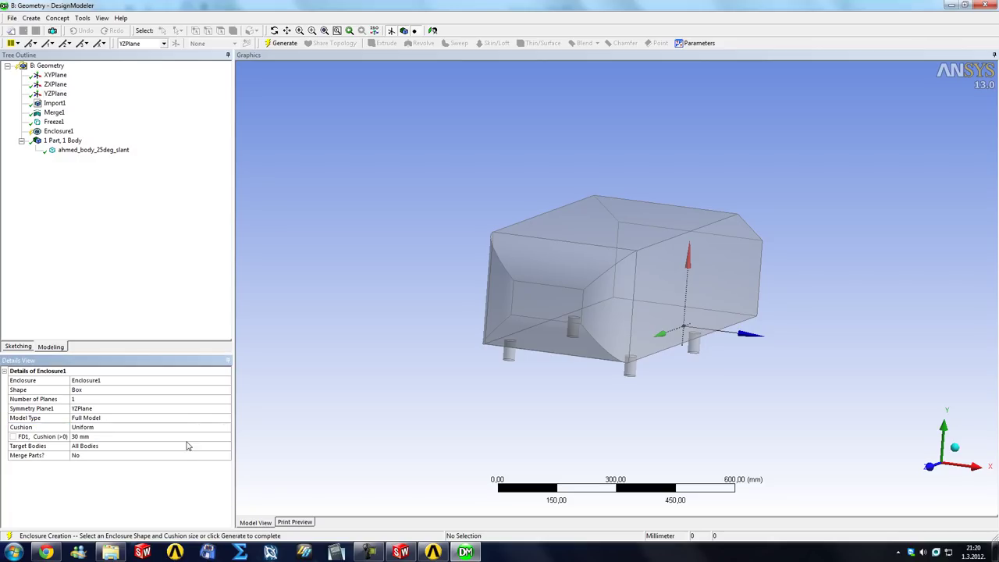
pyautogui.click(102, 437)
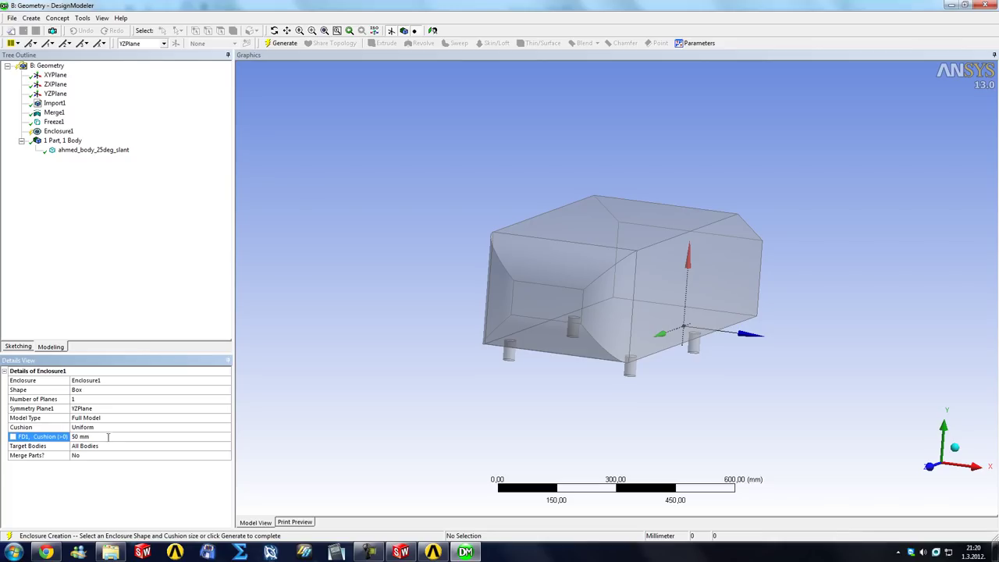
pyautogui.click(283, 43)
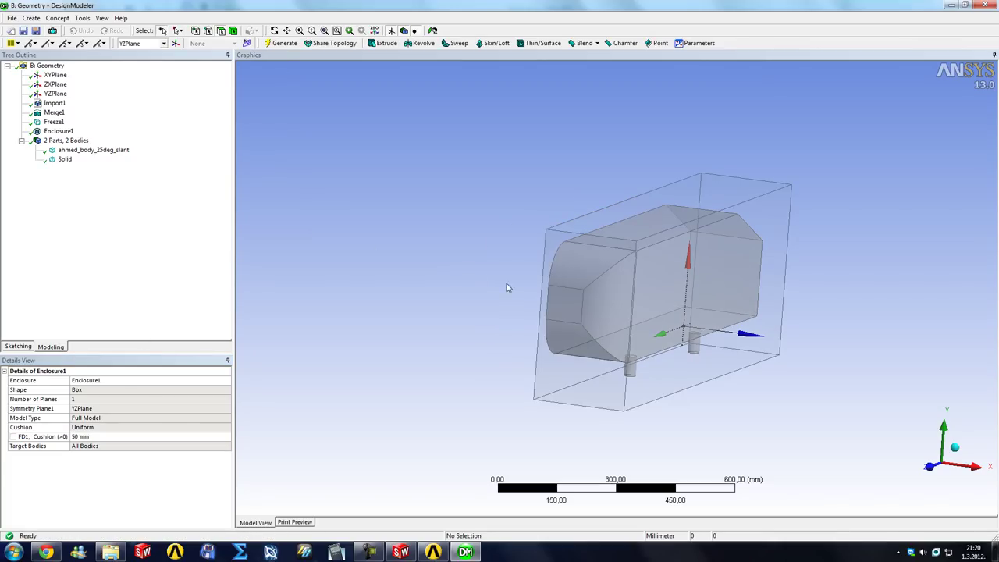
pyautogui.moveTo(549, 275); pyautogui.dragTo(595, 279, button='middle')
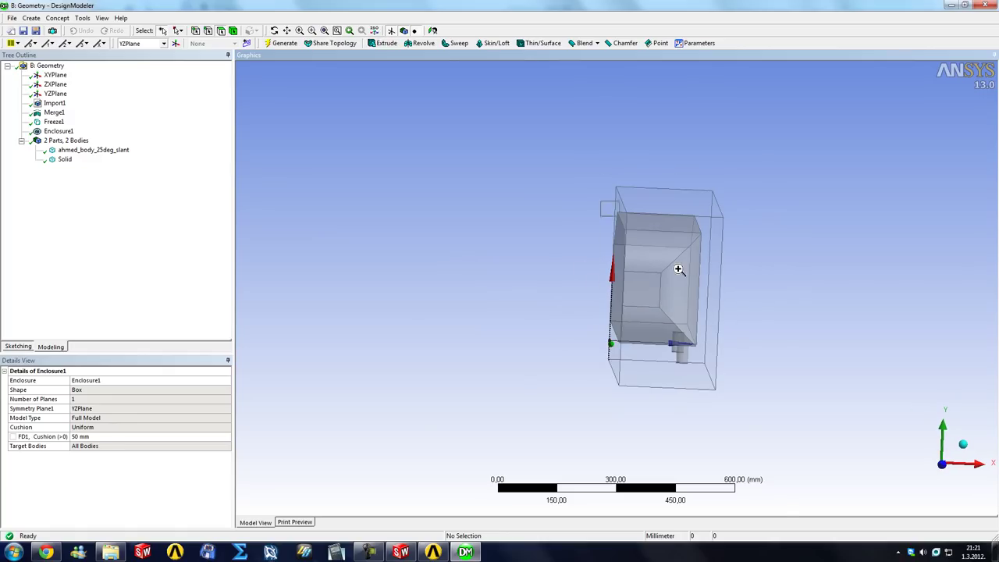
pyautogui.scroll(5, 738, 343)
pyautogui.scroll(-3, 905, 456)
pyautogui.click(944, 473)
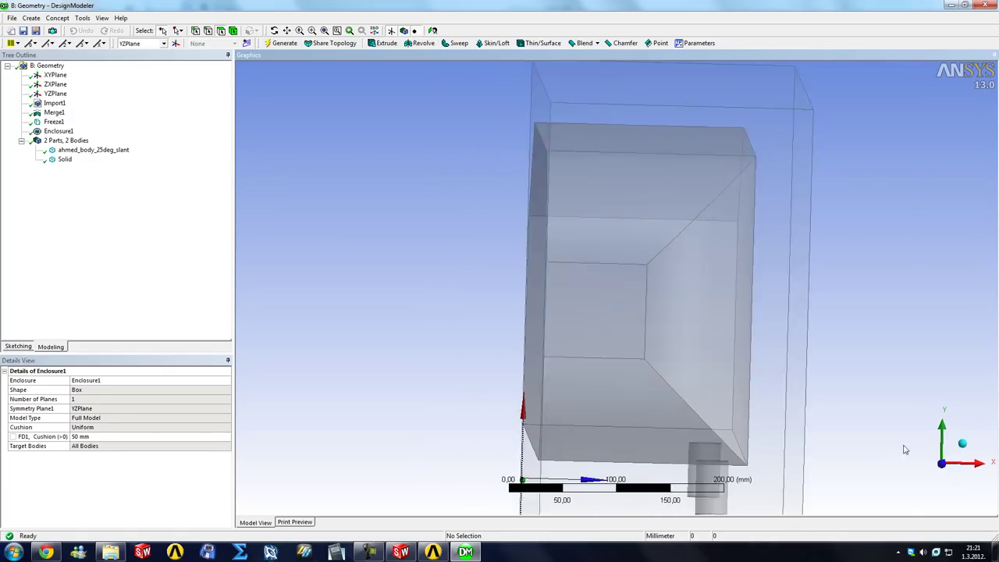
pyautogui.scroll(-2, 790, 395)
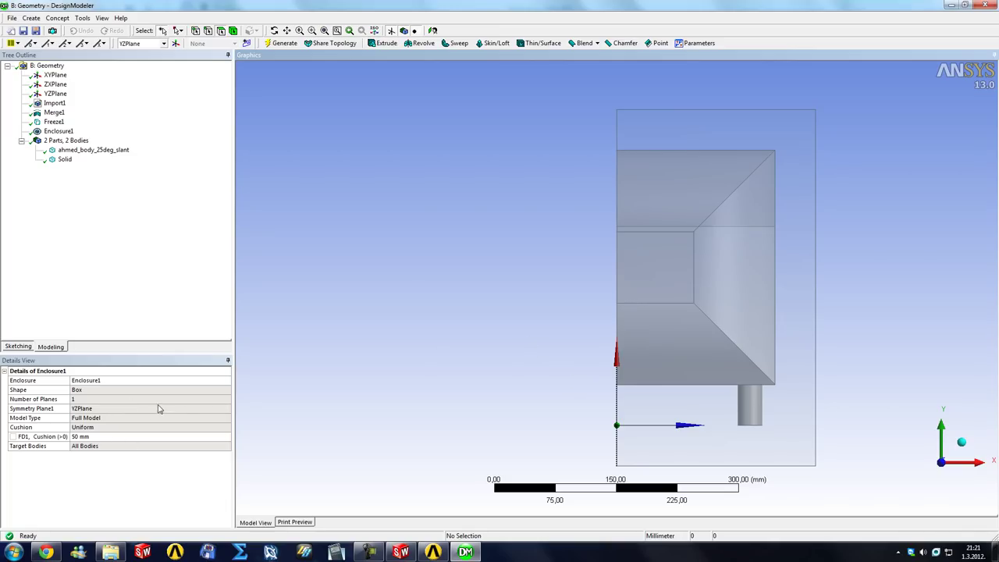
pyautogui.moveTo(478, 292); pyautogui.dragTo(409, 323, button='middle')
pyautogui.scroll(-1, 409, 323)
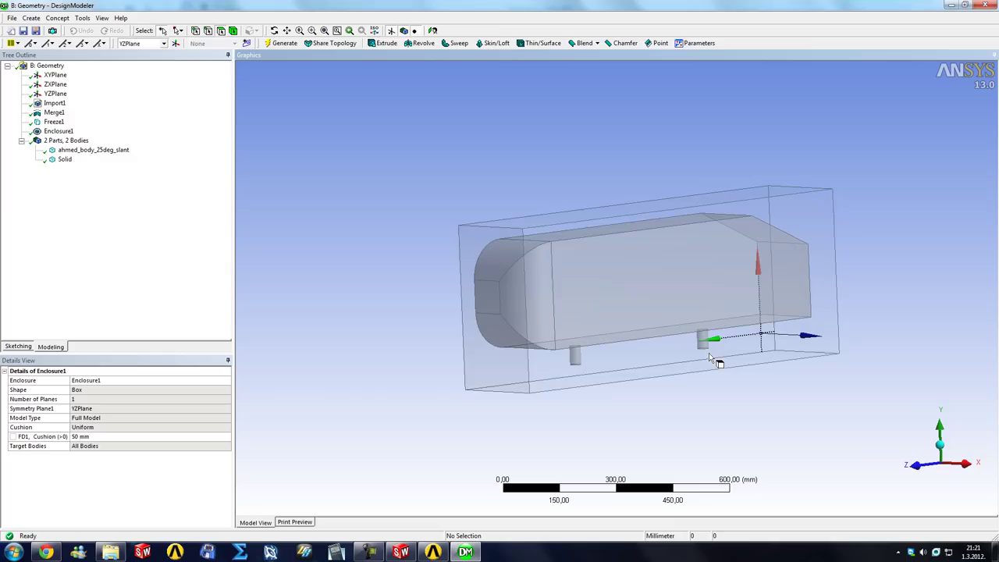
pyautogui.moveTo(715, 359); pyautogui.dragTo(874, 343, button='middle')
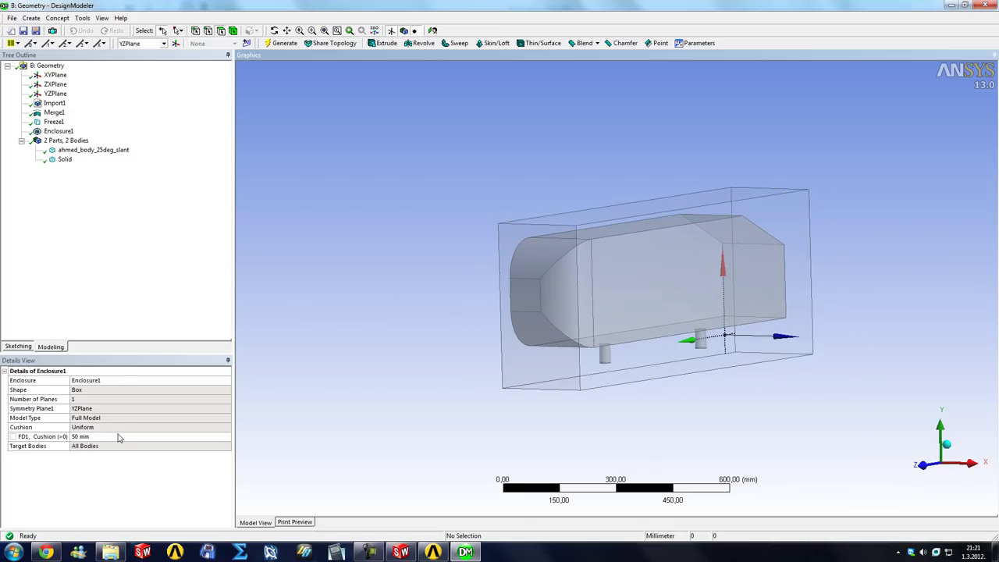
# Switch Enclosure1 to non-uniform cushions and regenerate with a 3000 mm +X cushion.
pyautogui.rightClick(60, 133)
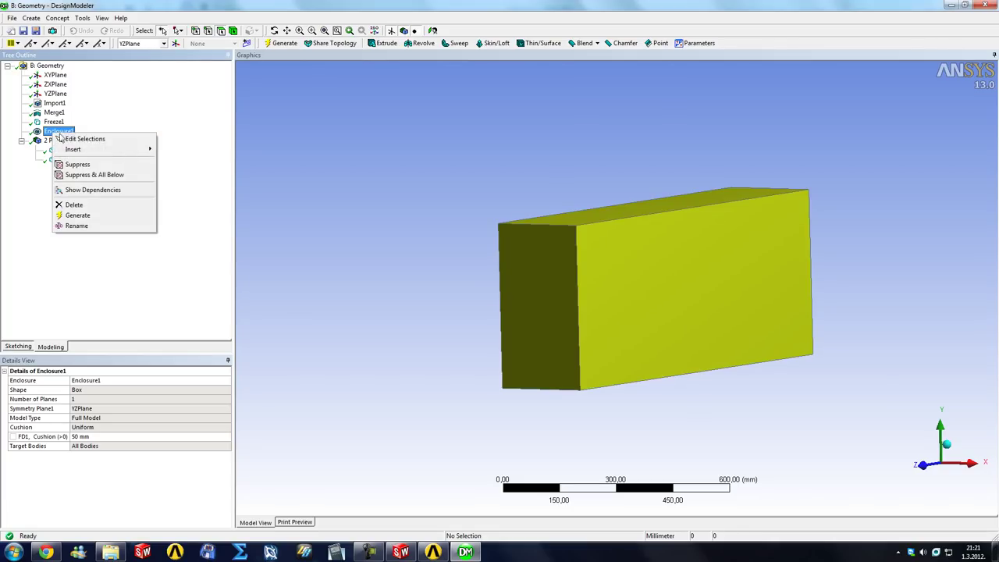
pyautogui.click(78, 139)
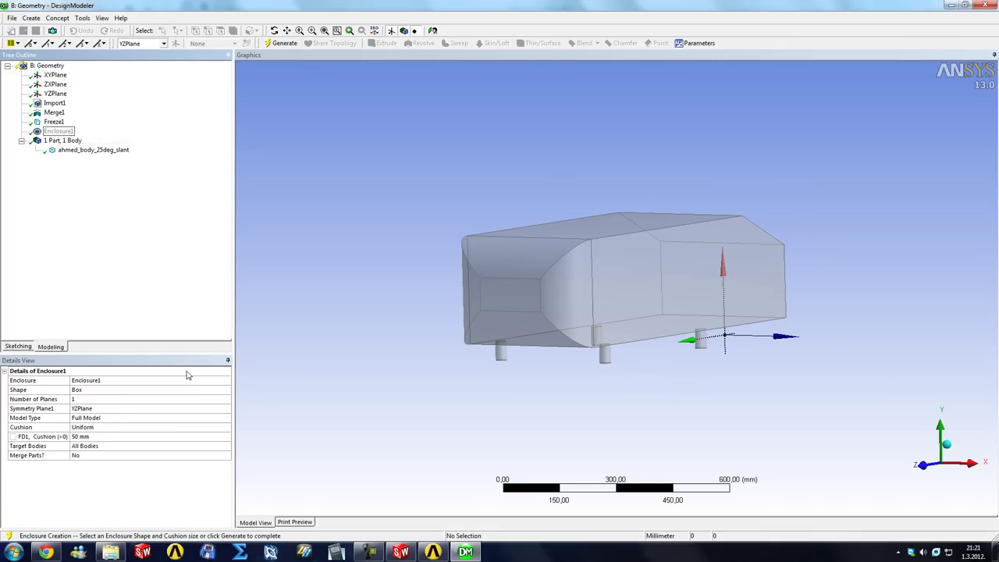
pyautogui.click(164, 428)
pyautogui.click(228, 429)
pyautogui.click(196, 439)
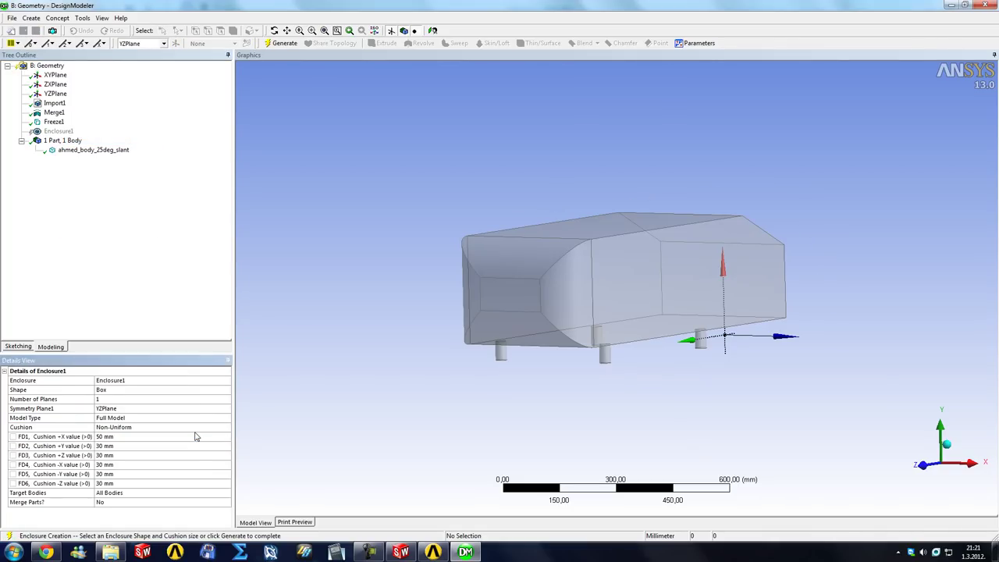
pyautogui.moveTo(304, 396); pyautogui.dragTo(337, 401, button='middle')
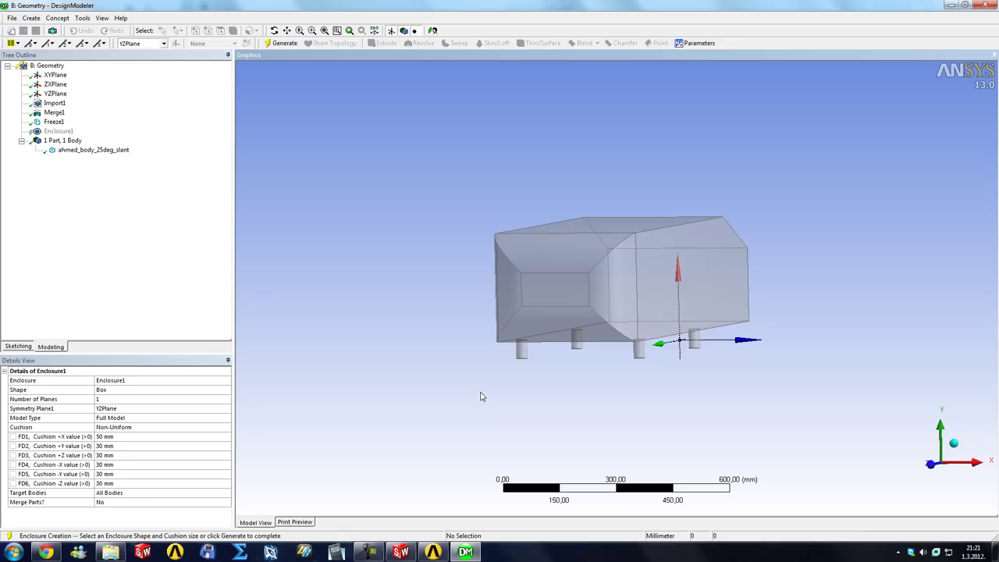
pyautogui.moveTo(481, 397); pyautogui.dragTo(582, 412, button='middle')
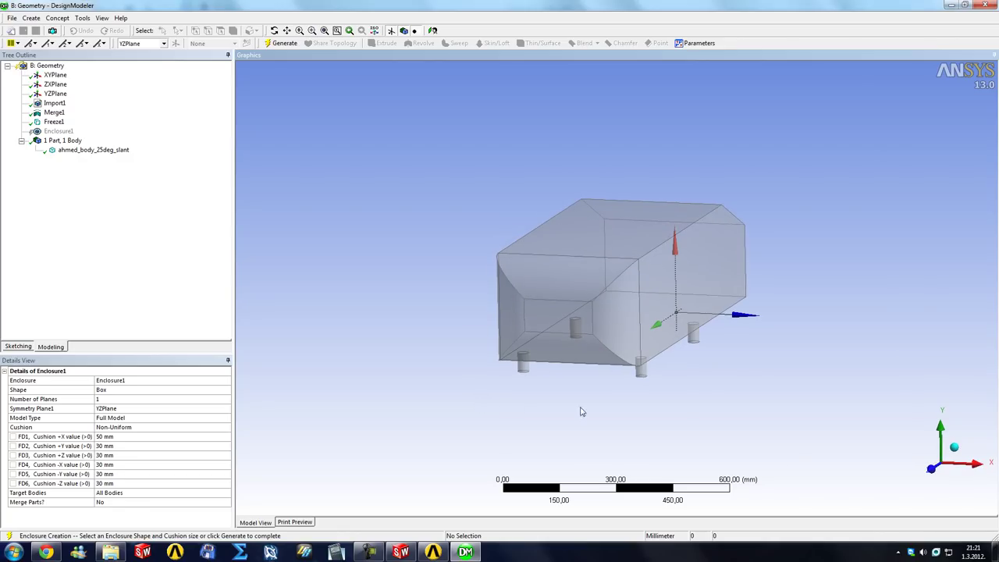
pyautogui.click(117, 438)
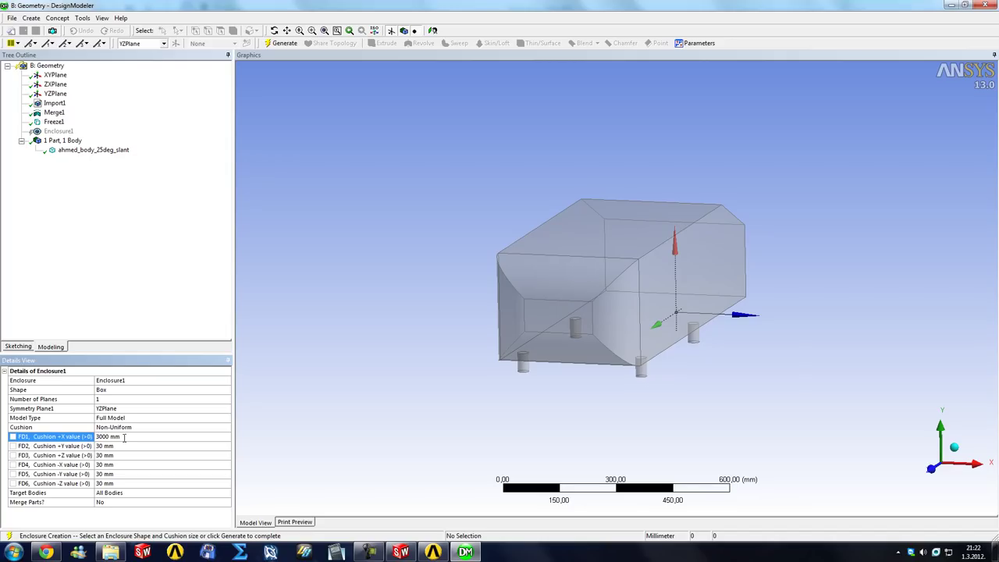
pyautogui.click(280, 43)
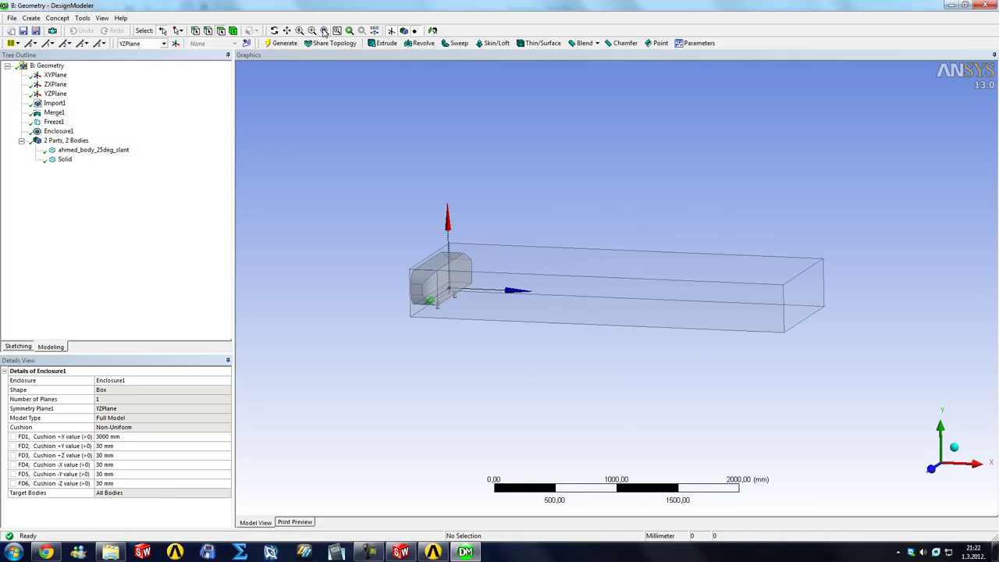
# Set the +Y cushion to 3000 mm and regenerate the enclosure.
pyautogui.moveTo(428, 310)
pyautogui.mouseDown(button='middle')
pyautogui.moveTo(445, 296)
pyautogui.moveTo(425, 309)
pyautogui.mouseUp(button='middle')
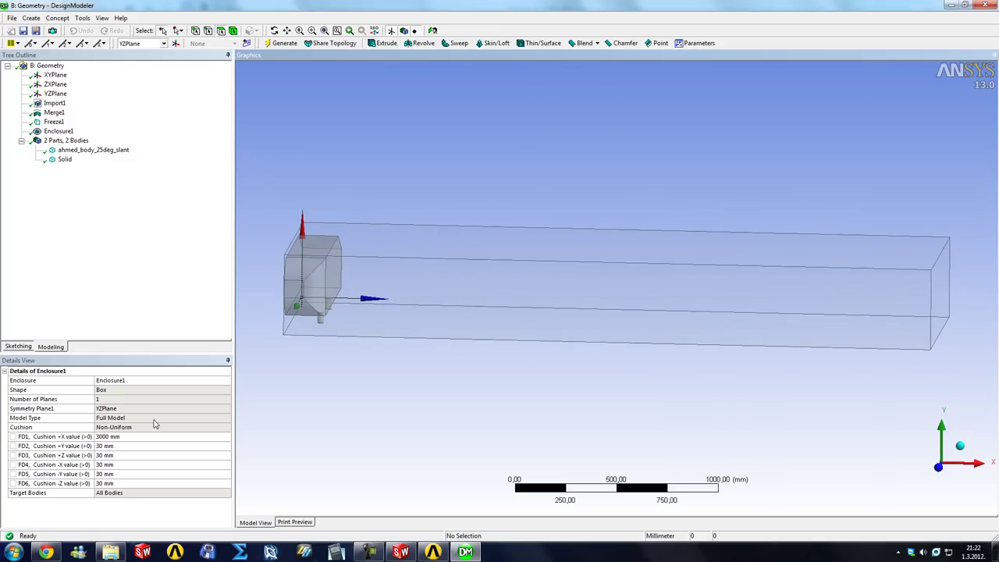
pyautogui.click(116, 445)
pyautogui.write('3000')
pyautogui.press('Return')
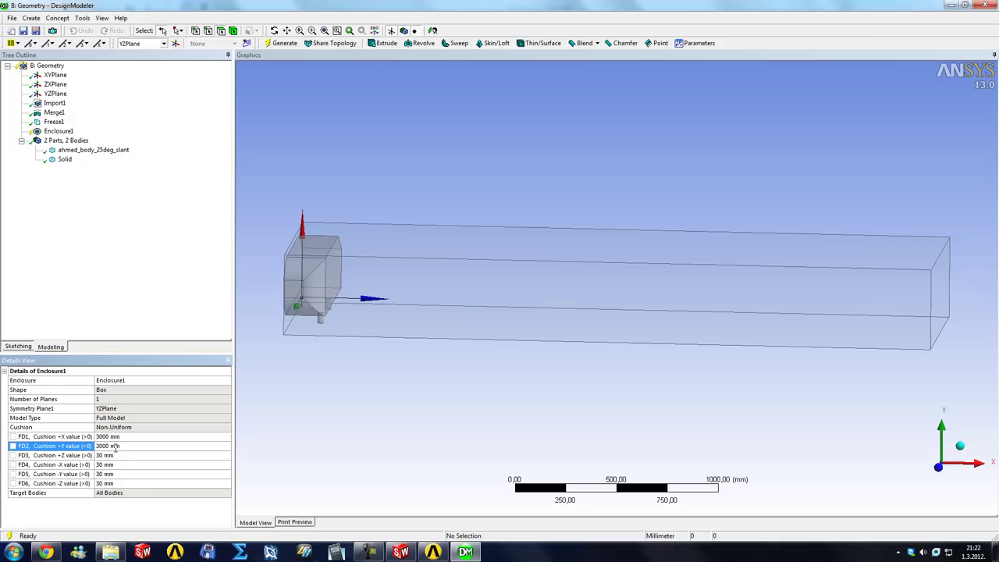
pyautogui.click(281, 43)
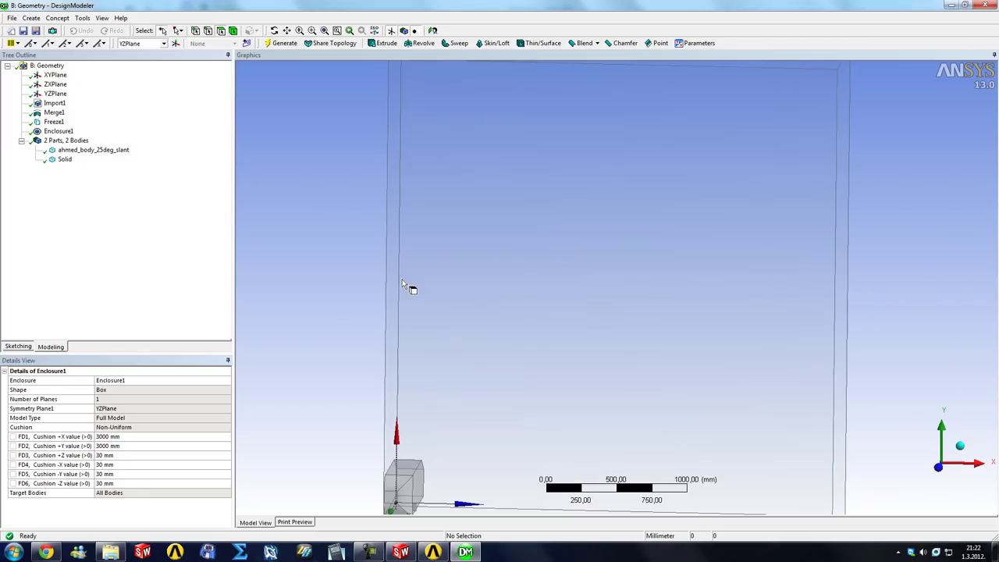
# Fit the enclosure in view, set the +Z cushion to 5000 mm and begin the 7500 mm -Z cushion.
pyautogui.click(325, 31)
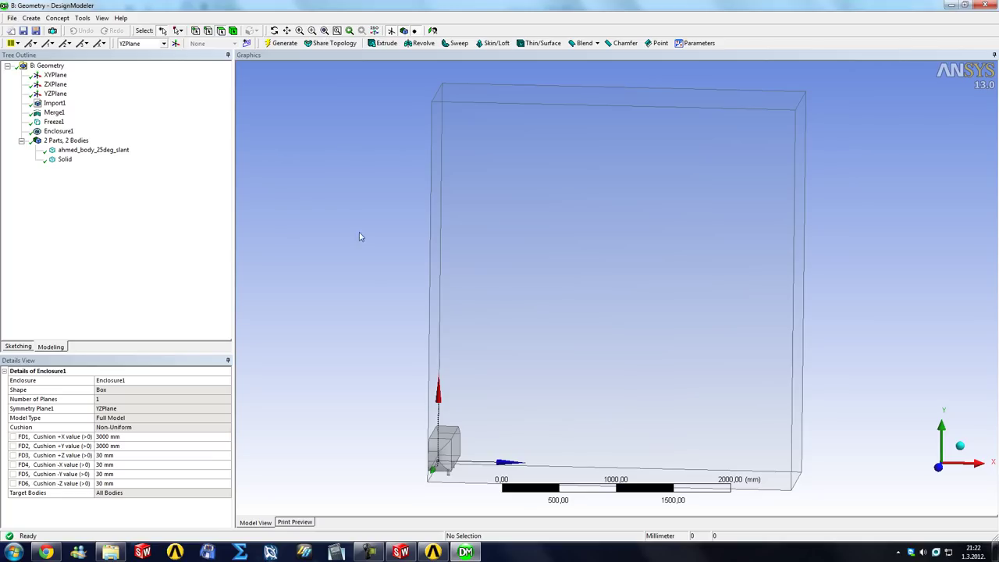
pyautogui.moveTo(359, 234); pyautogui.dragTo(304, 224, button='middle')
pyautogui.rightClick(304, 226)
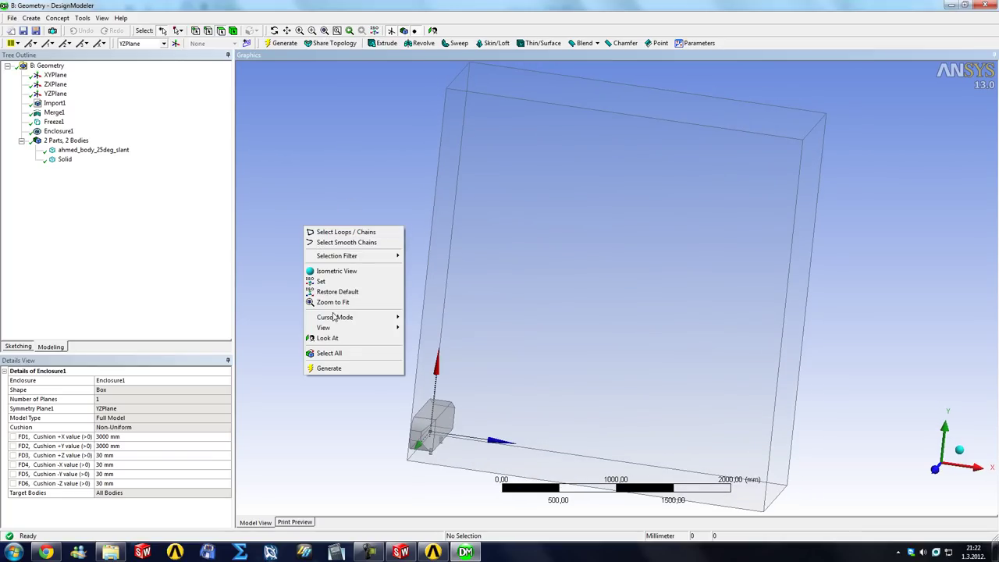
pyautogui.click(334, 303)
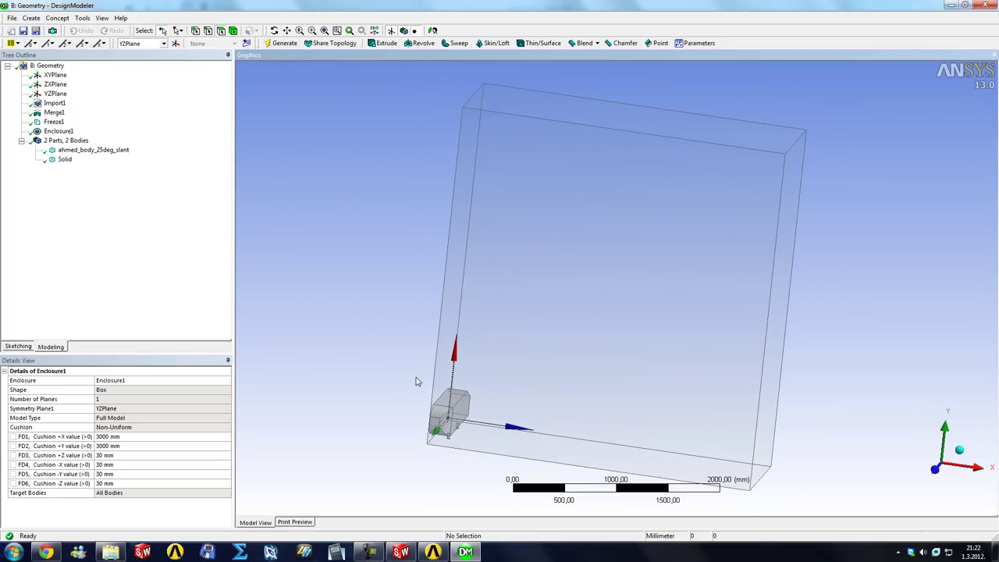
pyautogui.moveTo(416, 381); pyautogui.dragTo(346, 354, button='middle')
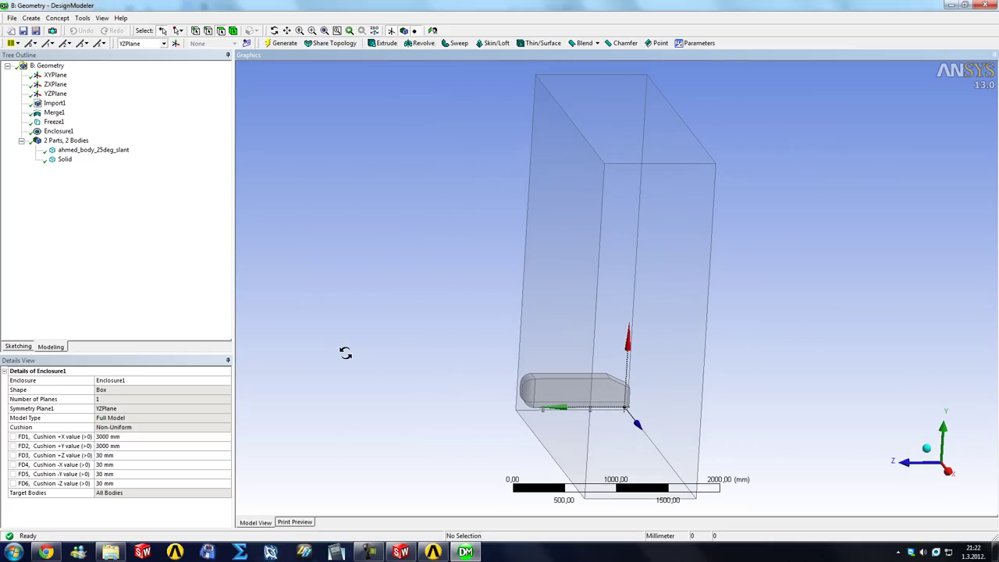
pyautogui.click(117, 455)
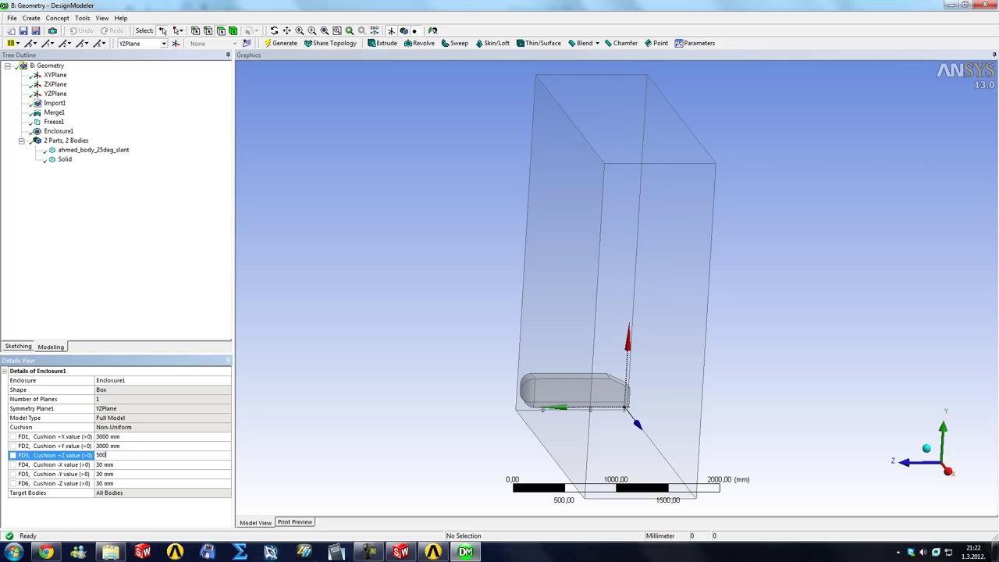
pyautogui.press('Return')
pyautogui.click(117, 485)
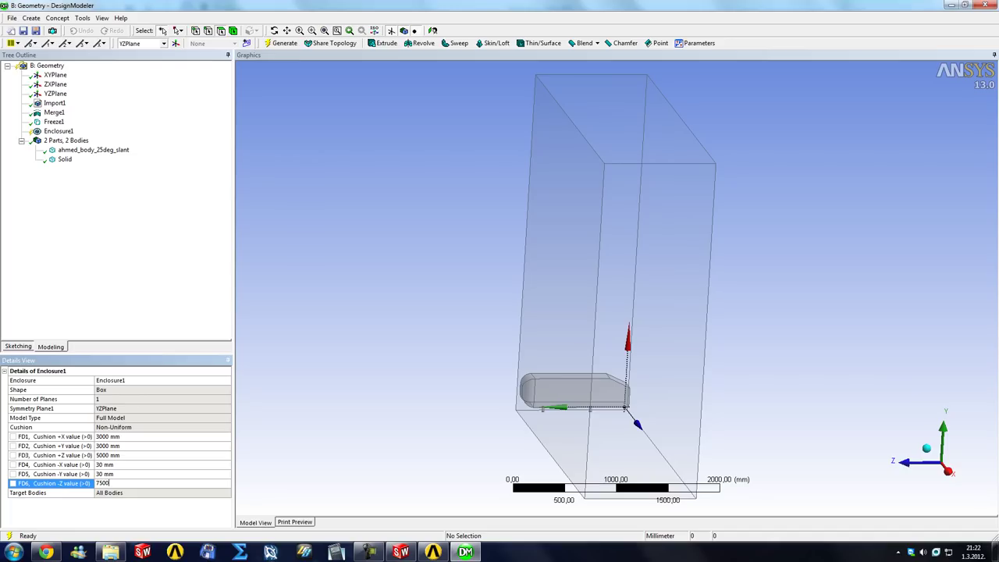
# Regenerate the enclosure with the 5000 mm +Z and 7500 mm -Z cushions.
pyautogui.click(284, 43)
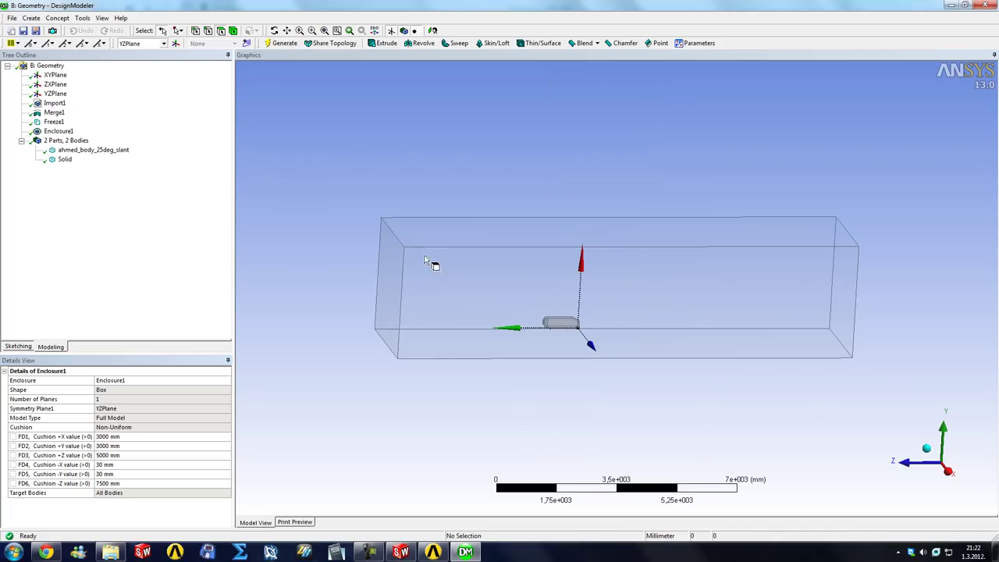
pyautogui.moveTo(541, 312); pyautogui.dragTo(614, 317, button='middle')
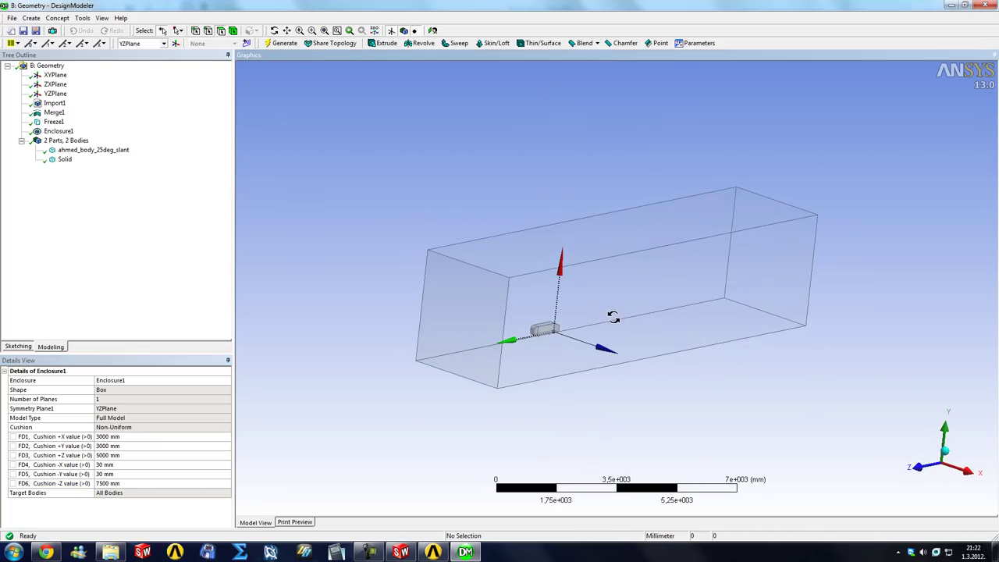
pyautogui.scroll(10, 559, 349)
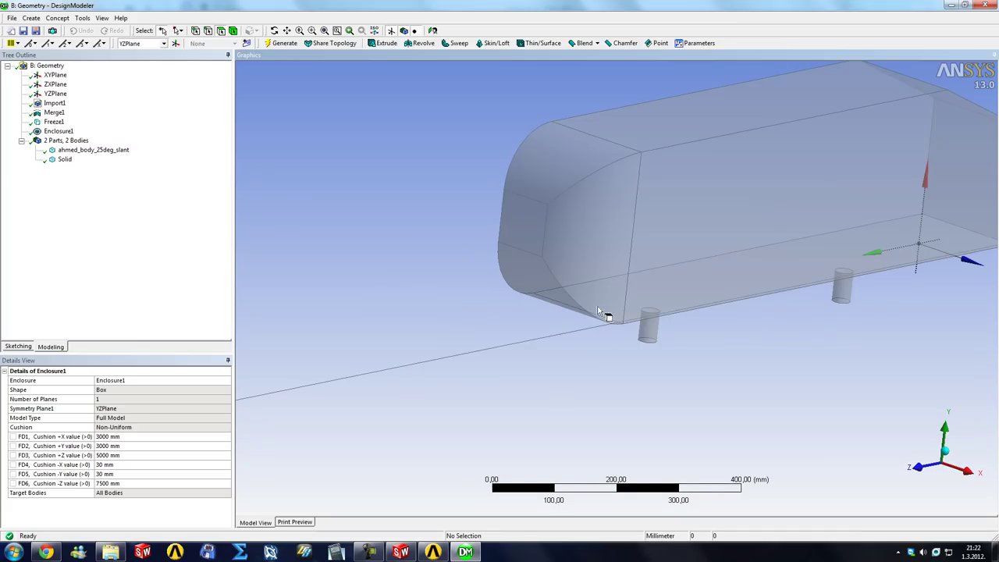
pyautogui.scroll(5, 656, 336)
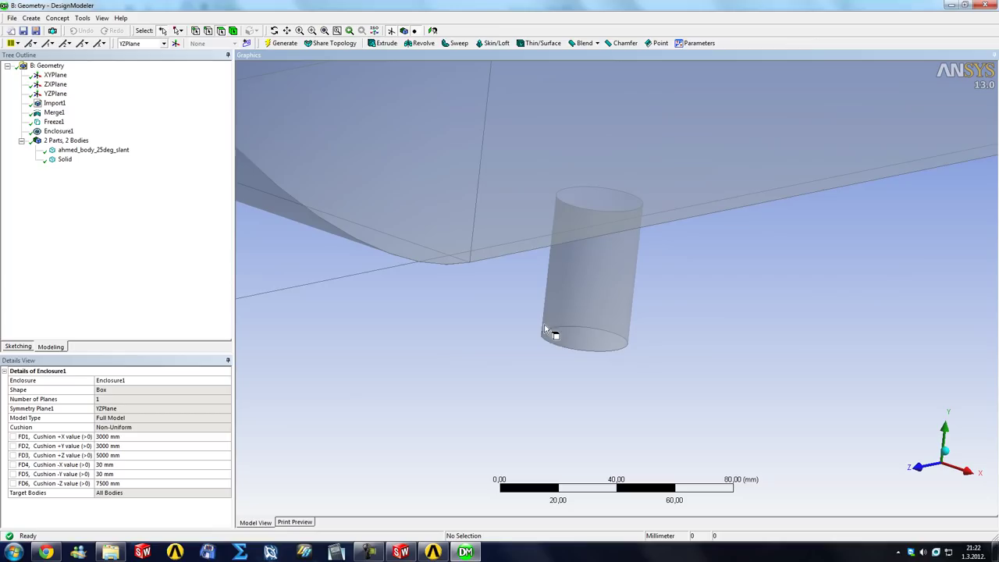
pyautogui.scroll(-2, 726, 383)
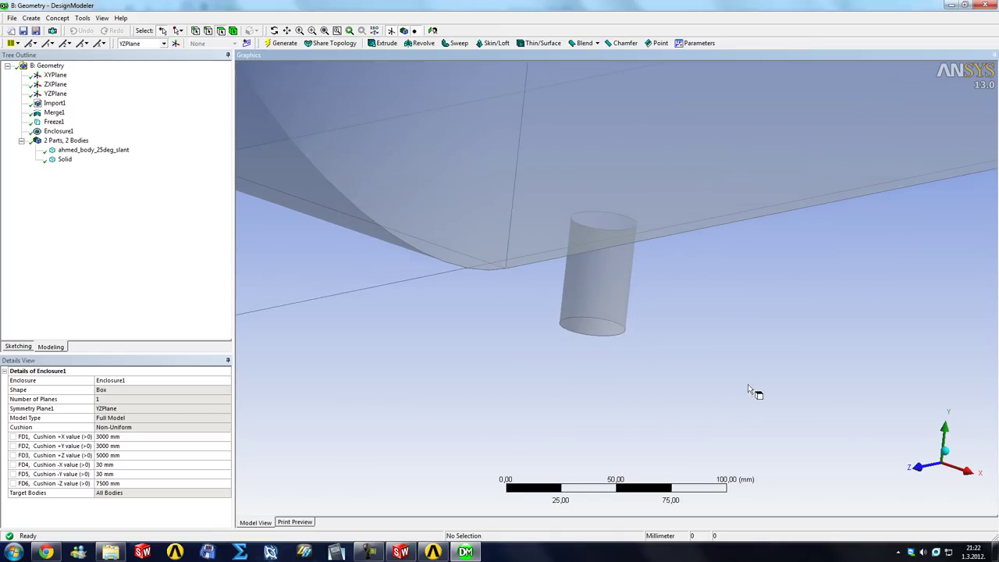
# From an X-axis side view, try a 0 mm -Y cushion, which raises a must-be-greater-than-zero warning.
pyautogui.click(920, 471)
pyautogui.scroll(10, 473, 480)
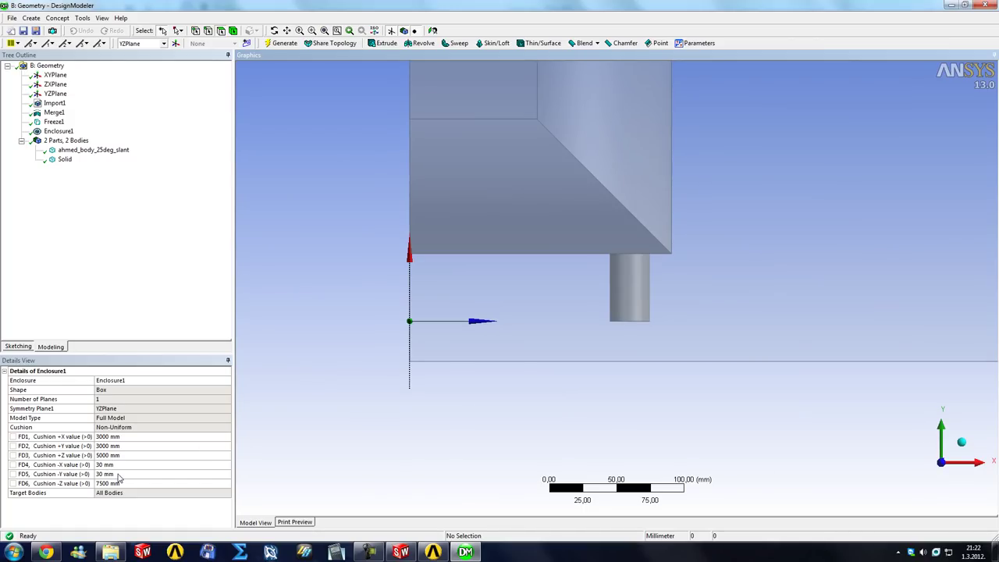
pyautogui.click(117, 474)
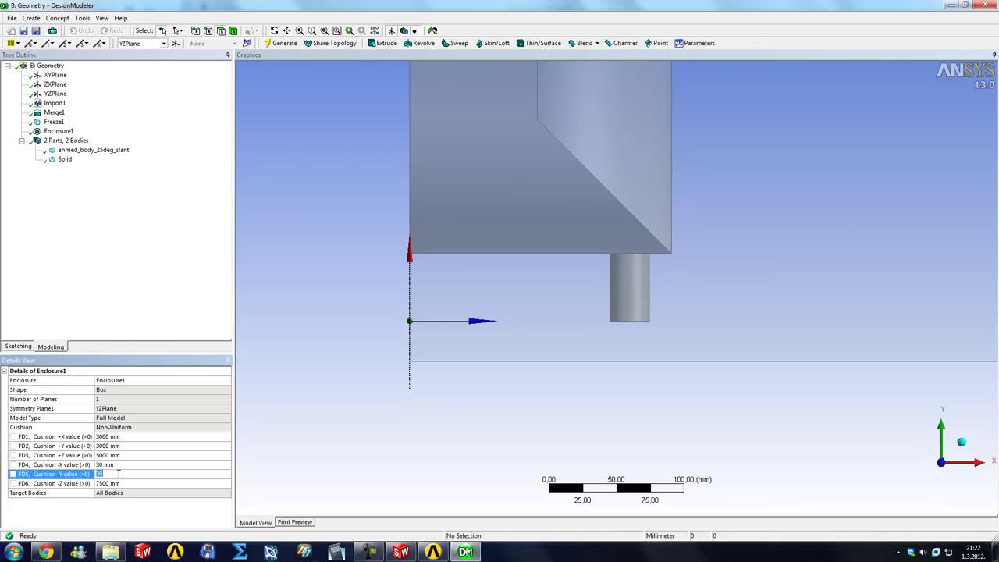
pyautogui.press('Return')
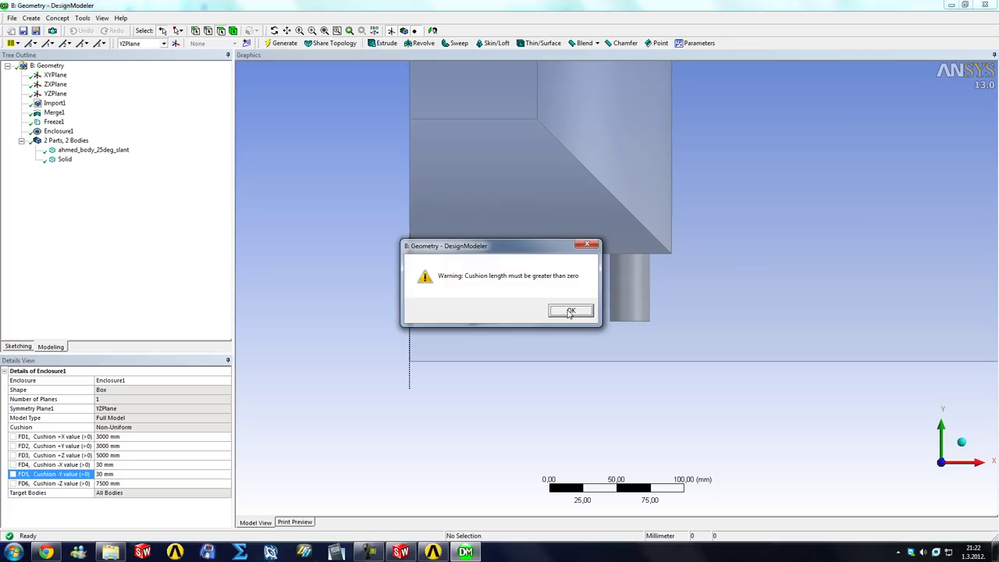
# Dismiss the cushion warning and zoom out isometrically to show the whole enclosure box.
pyautogui.click(571, 311)
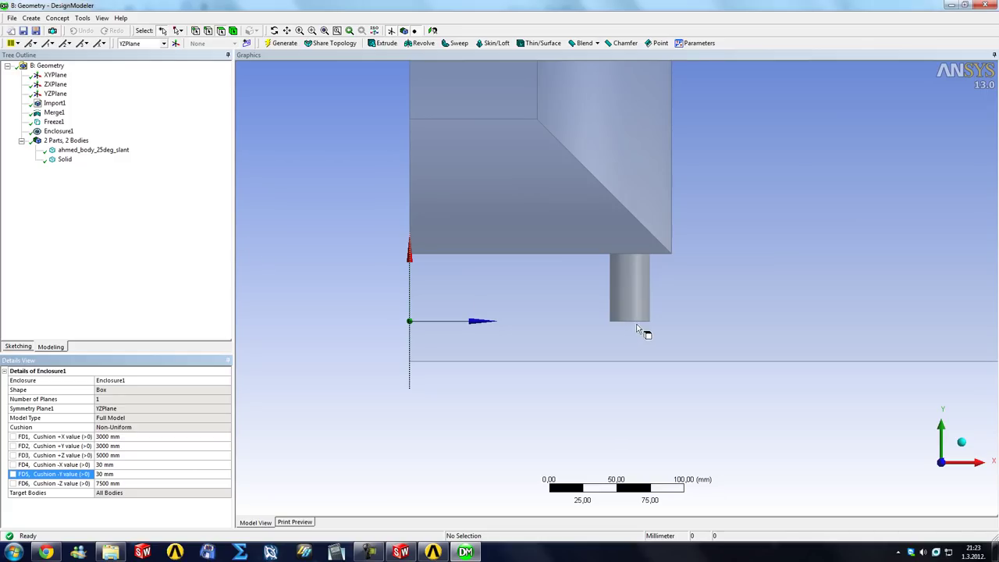
pyautogui.moveTo(542, 319); pyautogui.dragTo(509, 328, button='middle')
pyautogui.scroll(-5, 532, 334)
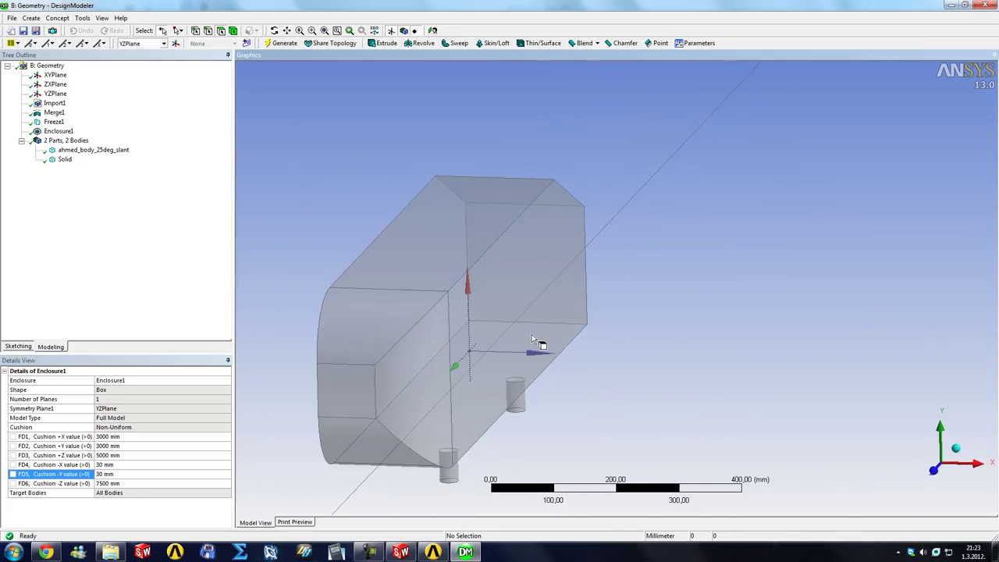
pyautogui.scroll(-5, 532, 335)
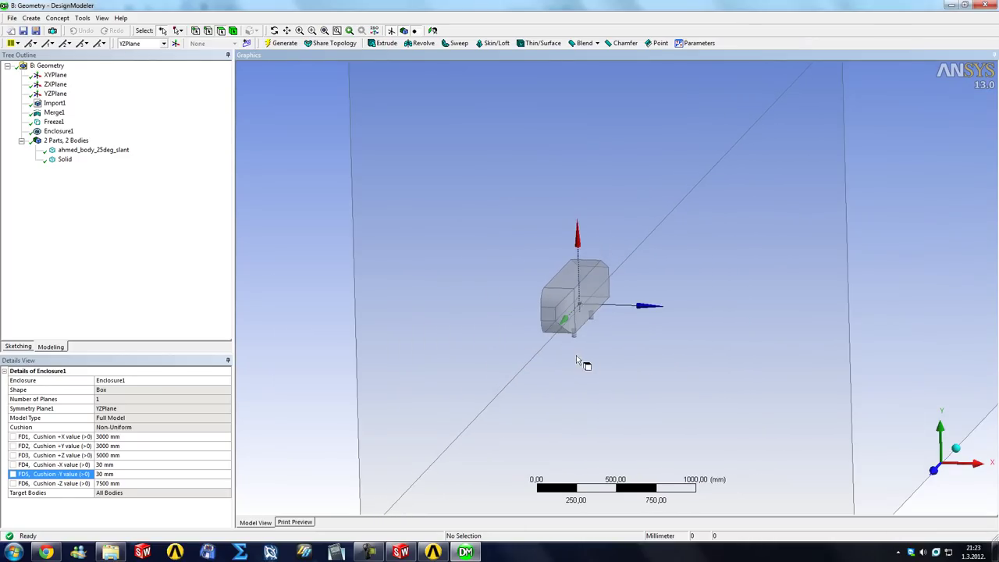
pyautogui.scroll(-3, 561, 352)
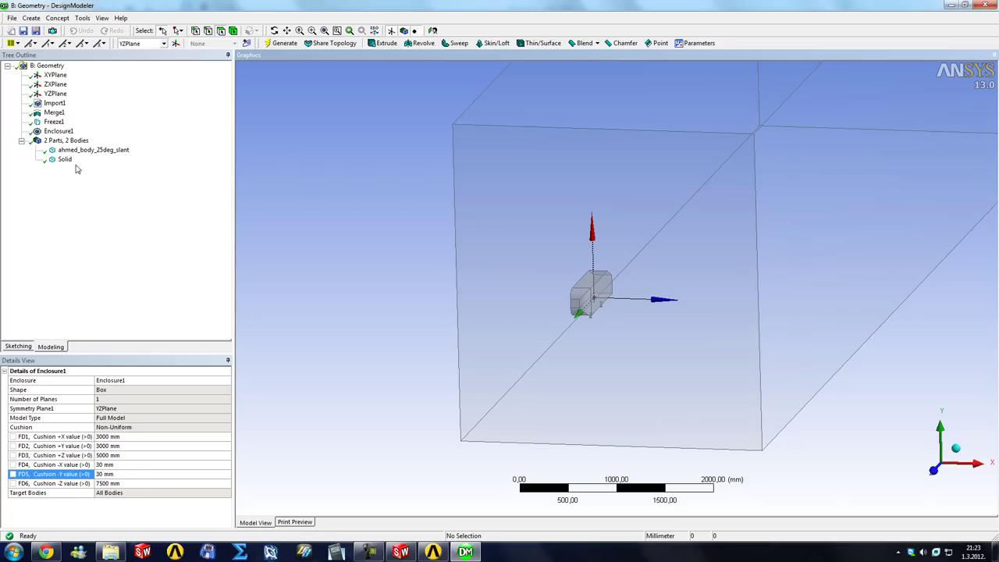
# Add ZXPlane as a second symmetry plane alongside YZPlane on Enclosure1.
pyautogui.click(58, 131)
pyautogui.rightClick(59, 131)
pyautogui.click(78, 137)
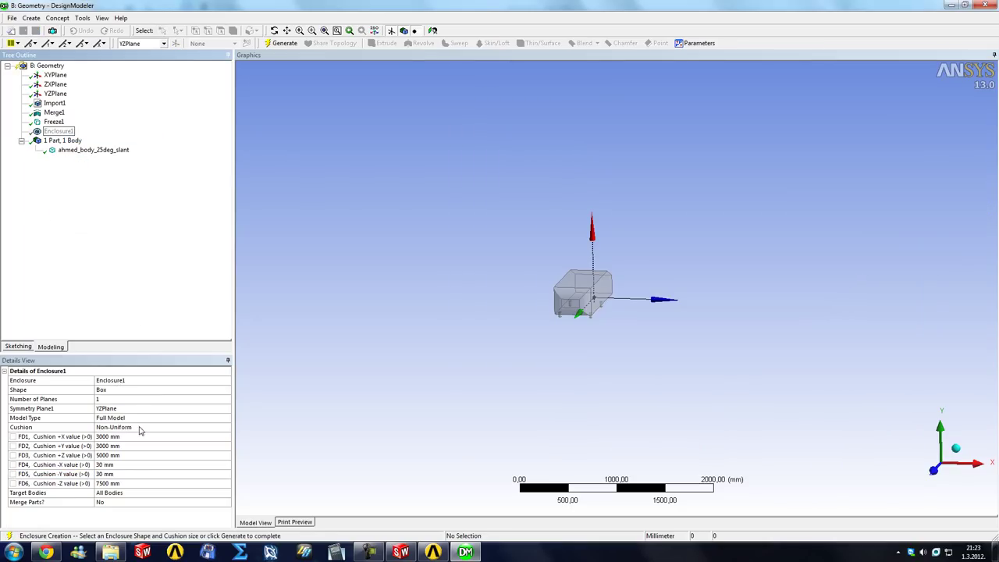
pyautogui.click(137, 402)
pyautogui.click(225, 401)
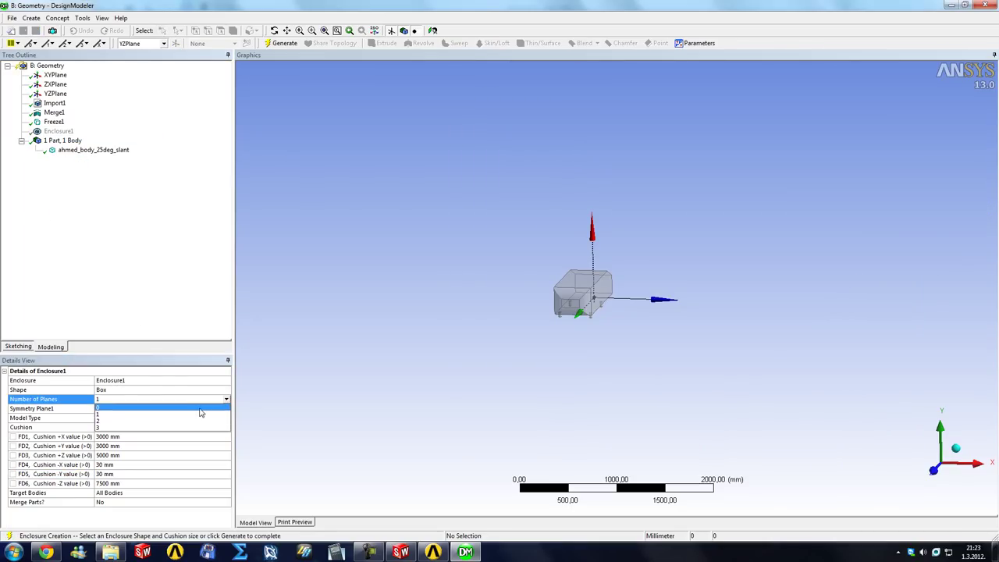
pyautogui.click(144, 419)
pyautogui.click(144, 419)
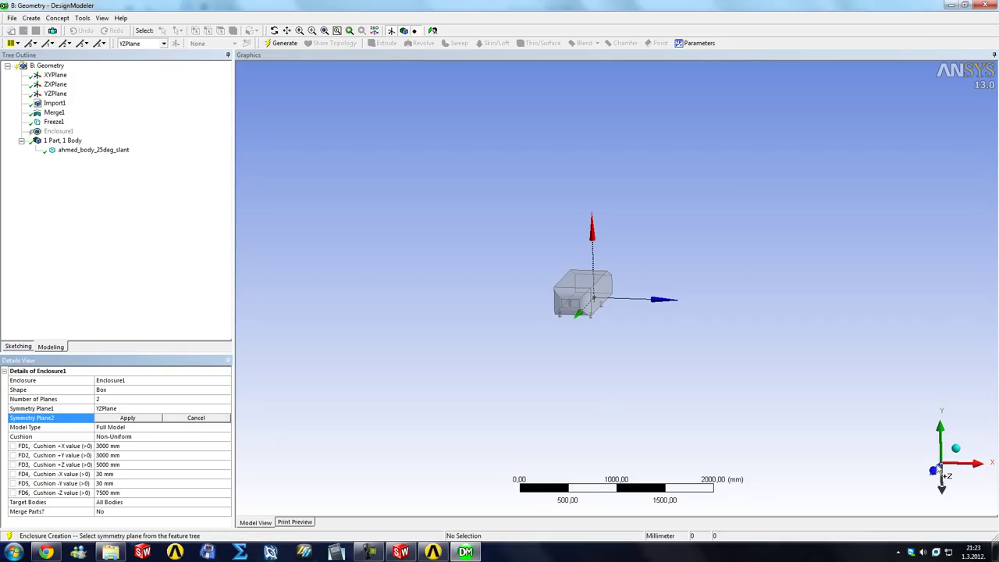
pyautogui.click(53, 84)
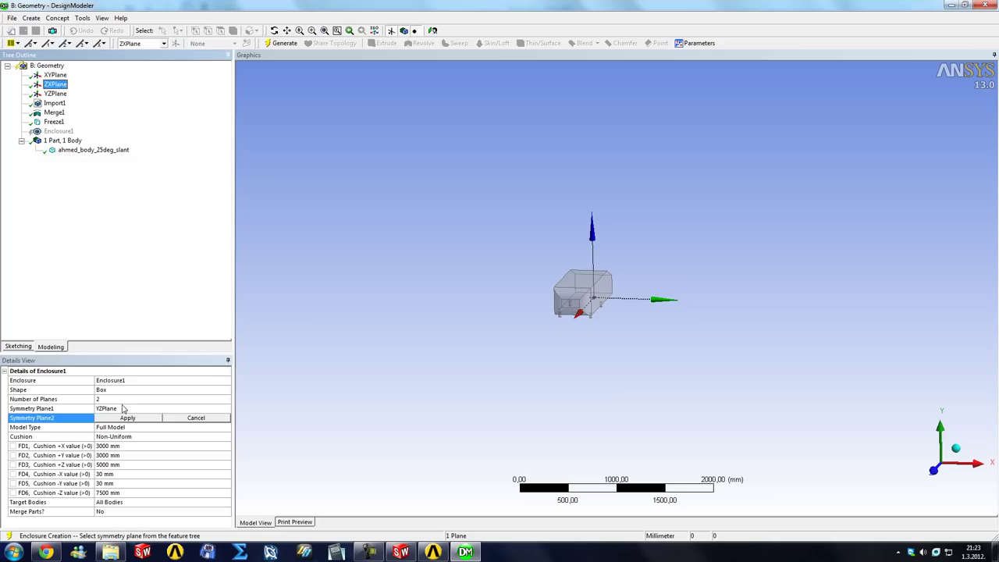
pyautogui.click(124, 419)
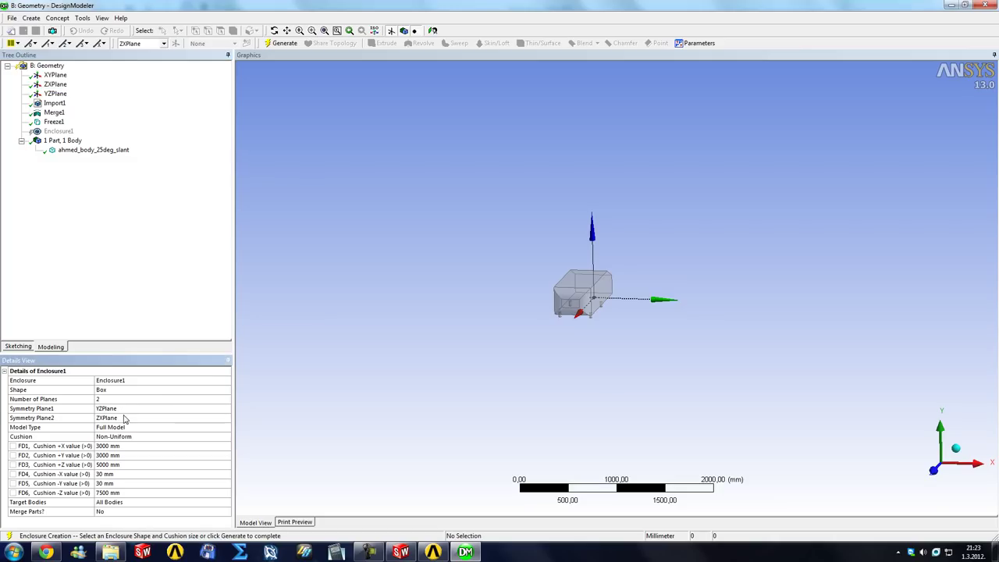
# Set the -Y cushion to 50000 mm and regenerate the enclosure.
pyautogui.click(111, 474)
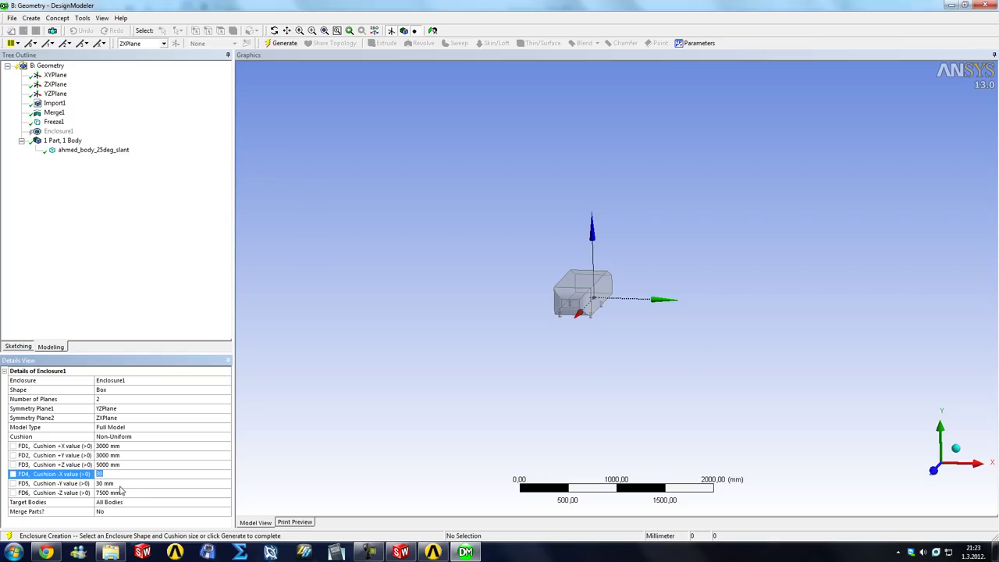
pyautogui.click(124, 484)
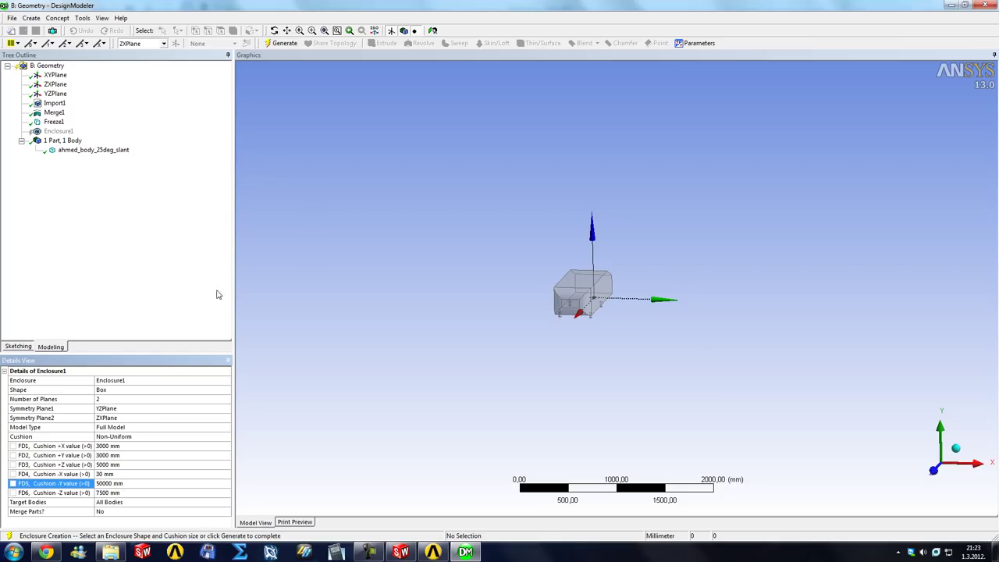
pyautogui.click(282, 43)
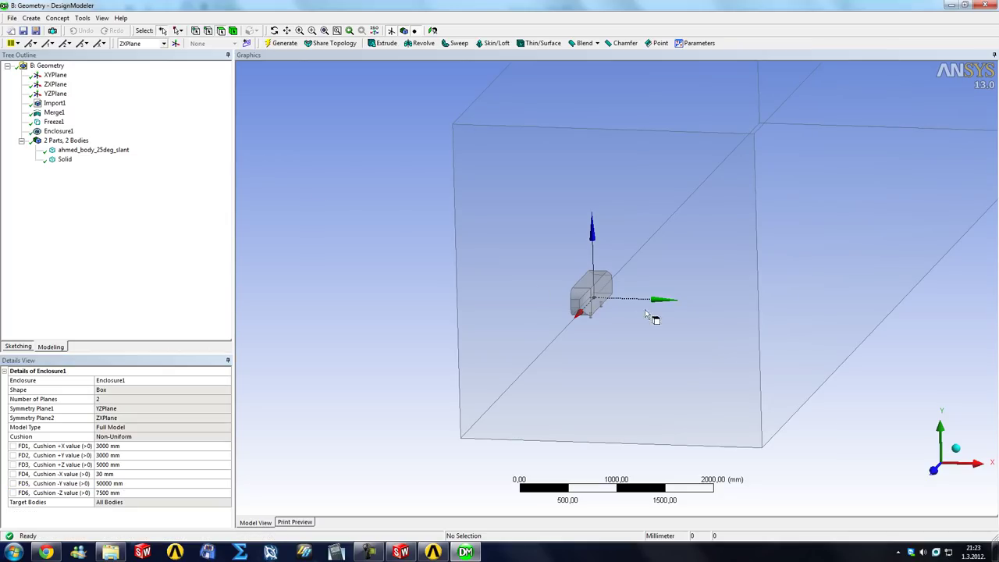
# View the elongated enclosure from the front, zoom to fit, and orbit it into 3-D.
pyautogui.click(931, 471)
pyautogui.scroll(5, 437, 453)
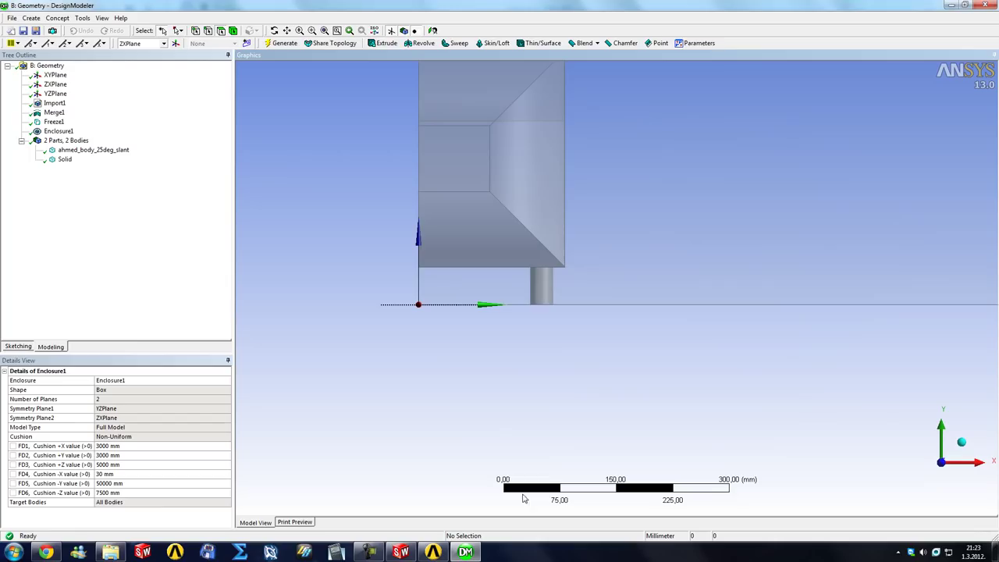
pyautogui.scroll(15, 580, 323)
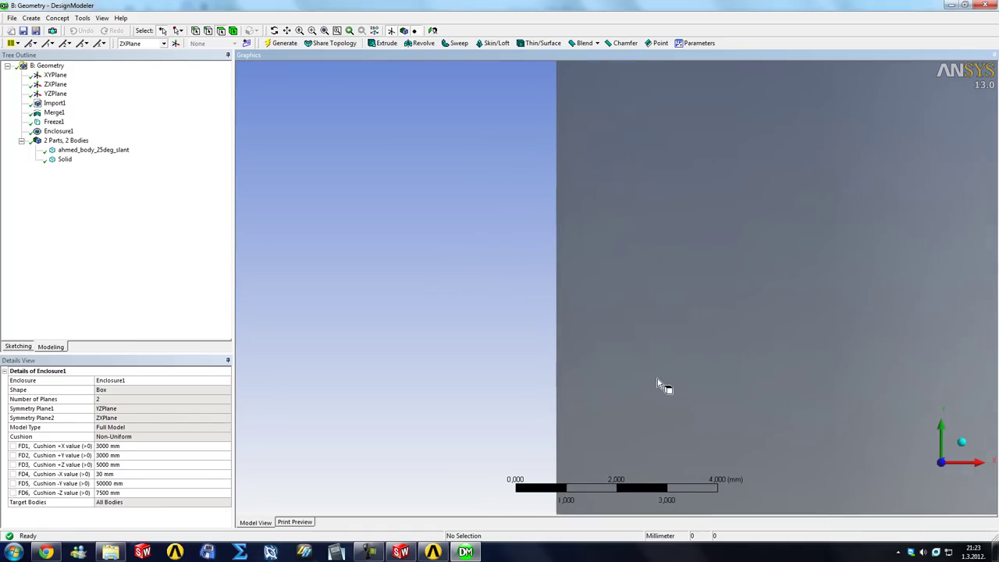
pyautogui.scroll(-10, 658, 380)
pyautogui.rightClick(662, 372)
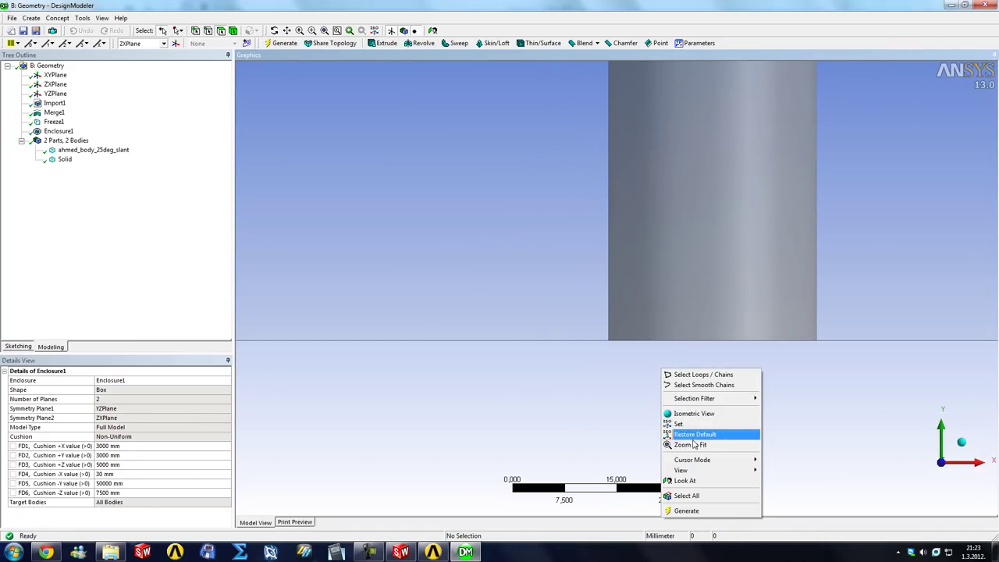
pyautogui.click(692, 444)
pyautogui.moveTo(569, 370); pyautogui.dragTo(469, 369, button='middle')
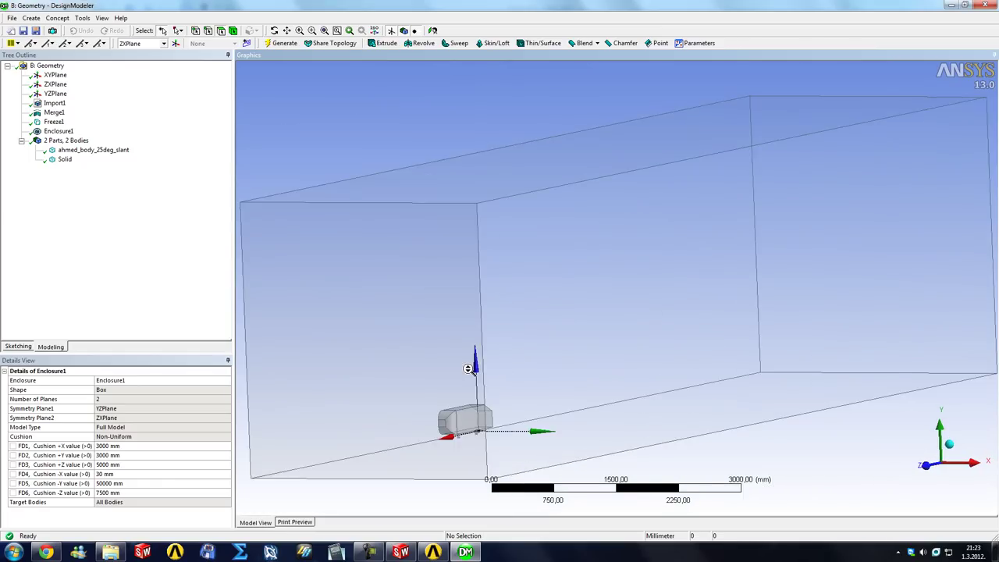
pyautogui.press('F7')
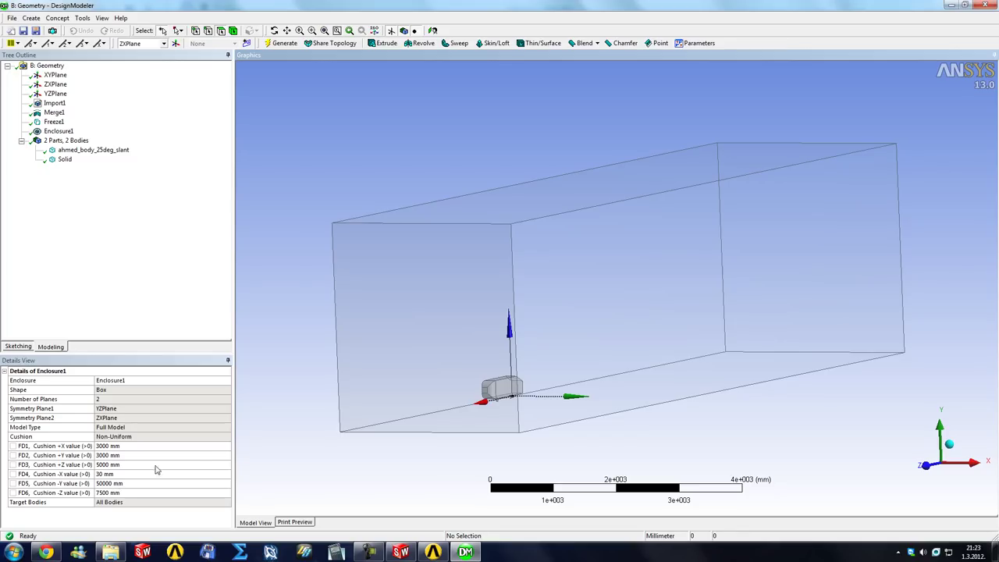
pyautogui.moveTo(419, 403); pyautogui.dragTo(544, 393, button='middle')
# Rename the enclosure's Solid body to air.
pyautogui.click(64, 160)
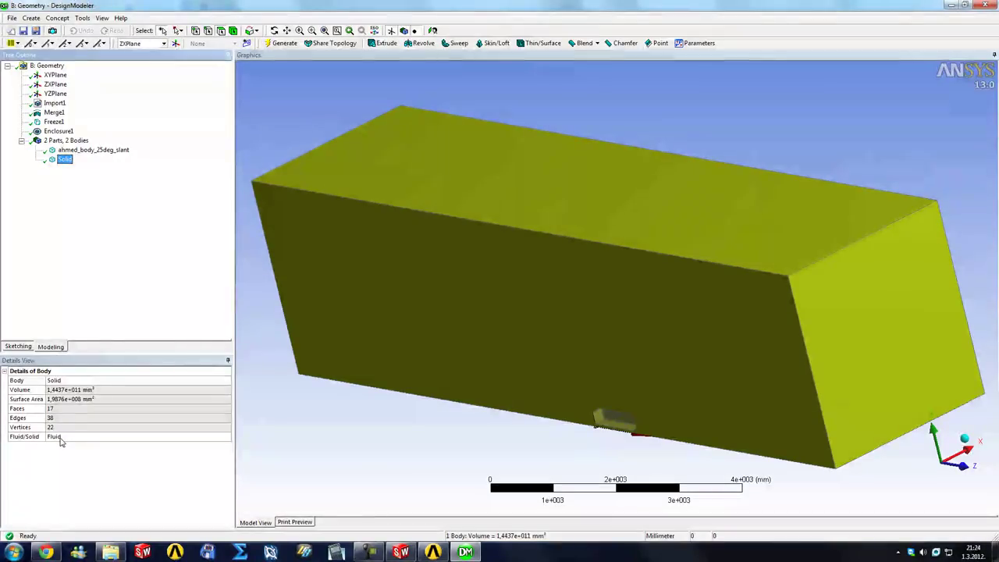
pyautogui.click(72, 380)
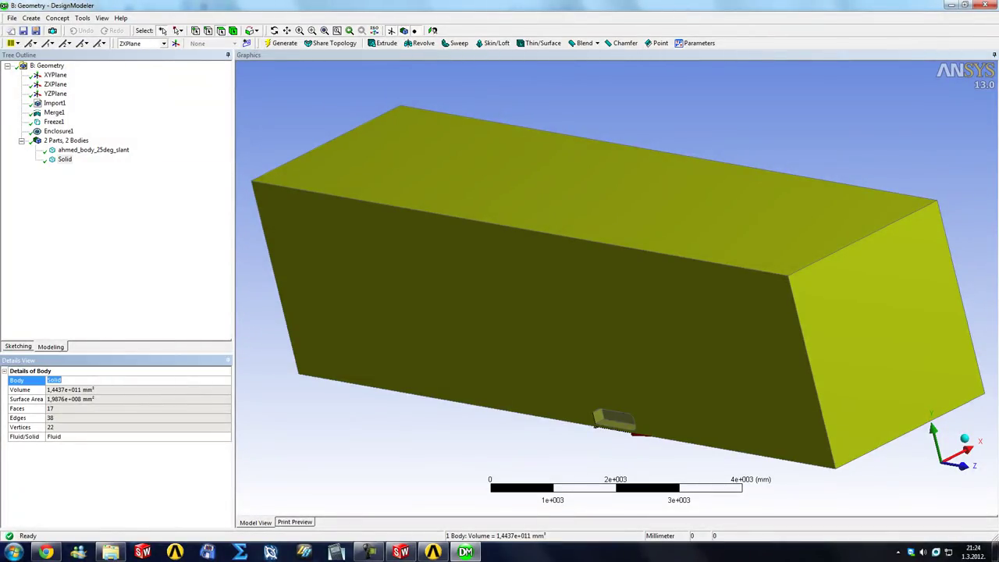
pyautogui.write('air')
pyautogui.press('Return')
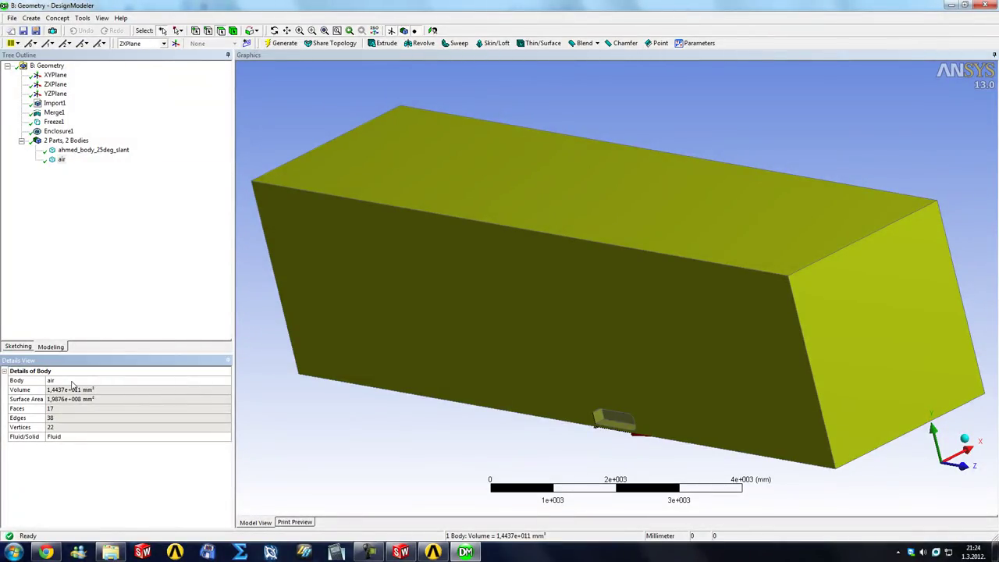
# Check the ahmed_body_25deg_slant and air bodies, zooming in on the car inside the enclosure.
pyautogui.click(82, 152)
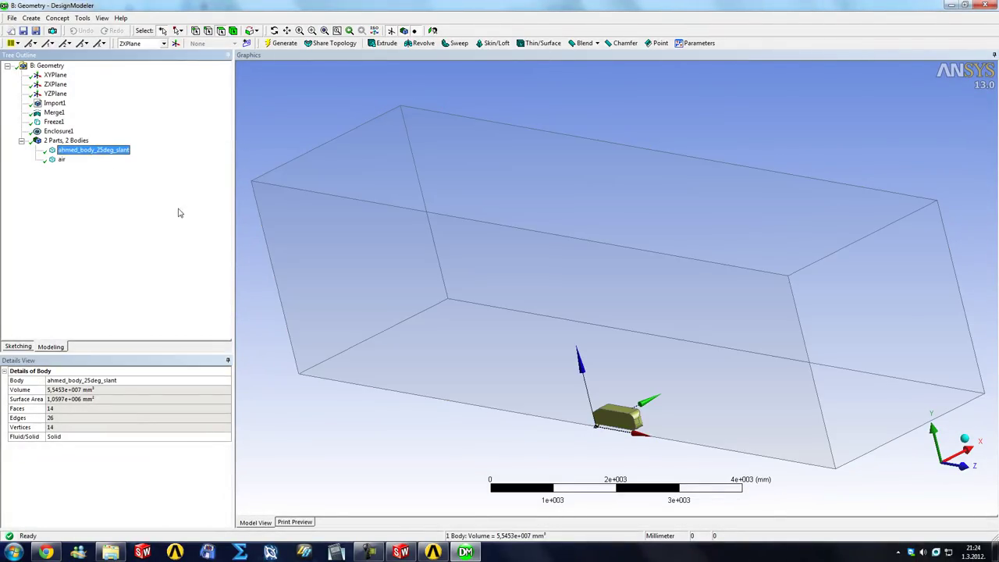
pyautogui.click(60, 161)
pyautogui.moveTo(586, 398); pyautogui.dragTo(667, 439, button='right')
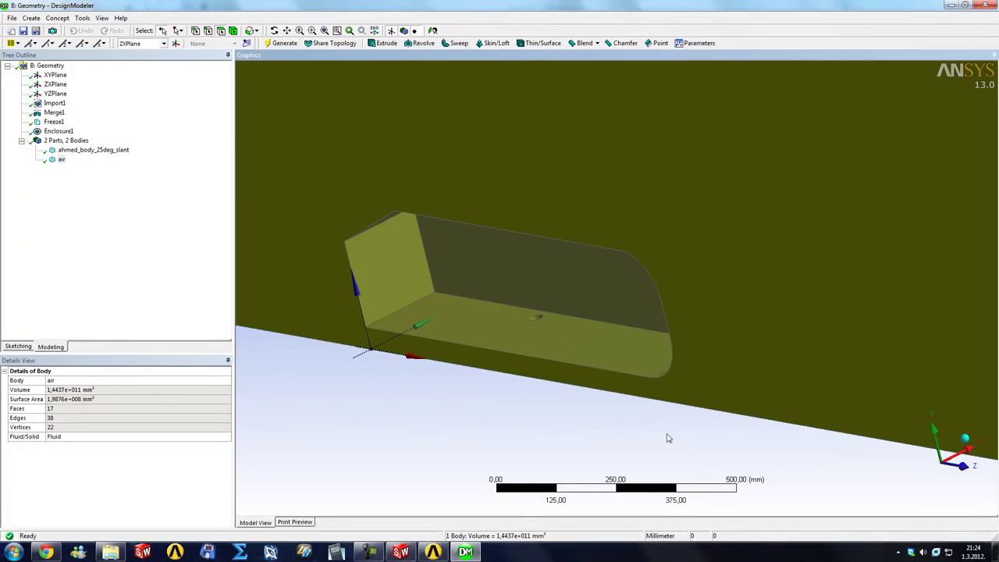
# Add a Boolean operation and set its type to Subtract.
pyautogui.click(445, 274)
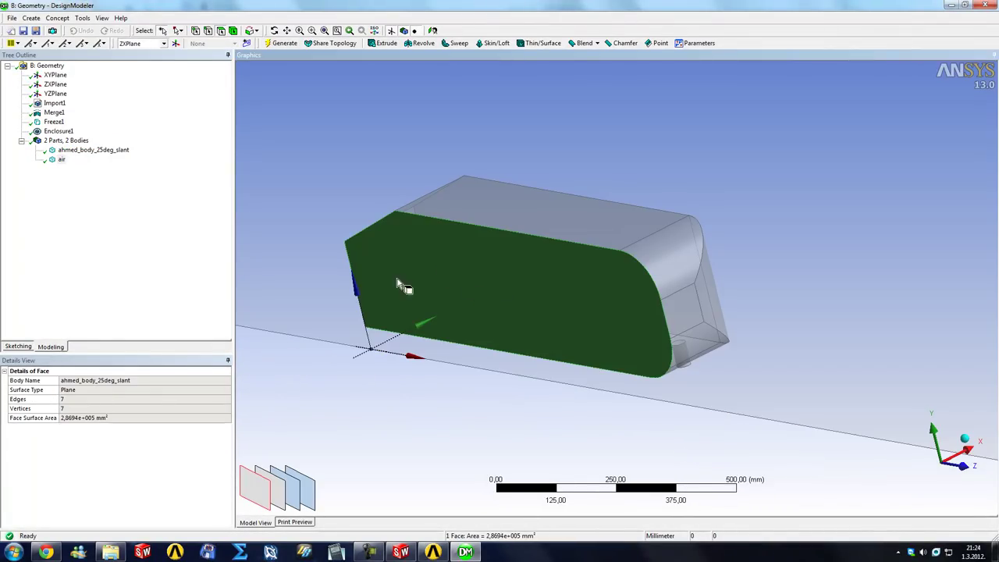
pyautogui.scroll(-3, 399, 285)
pyautogui.click(383, 319)
pyautogui.click(31, 18)
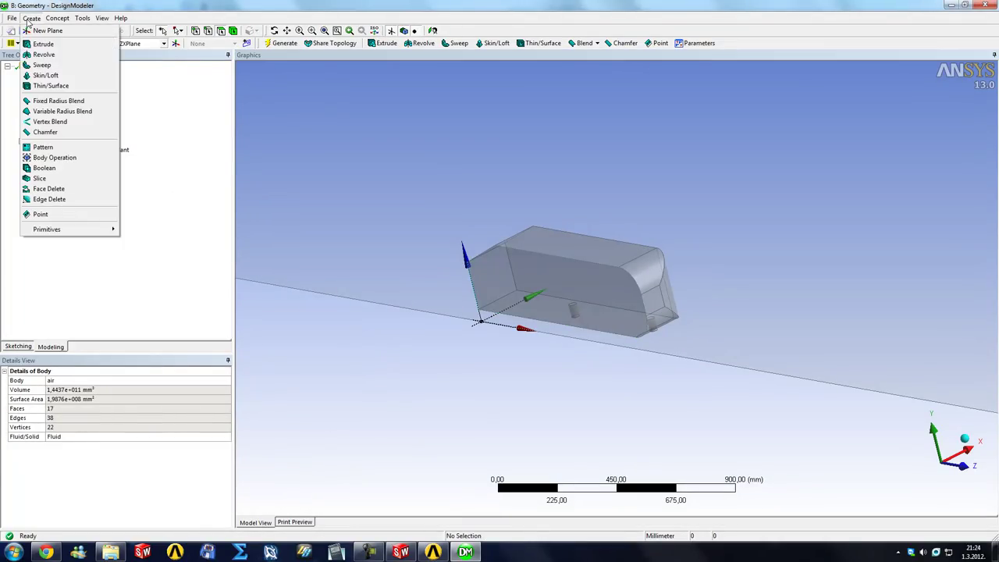
pyautogui.click(75, 173)
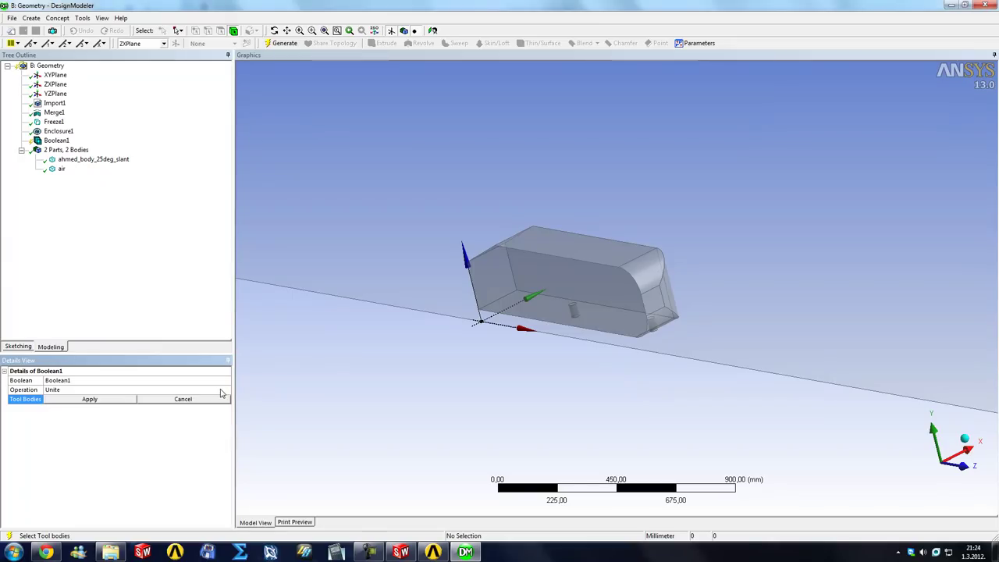
pyautogui.click(218, 390)
pyautogui.click(226, 390)
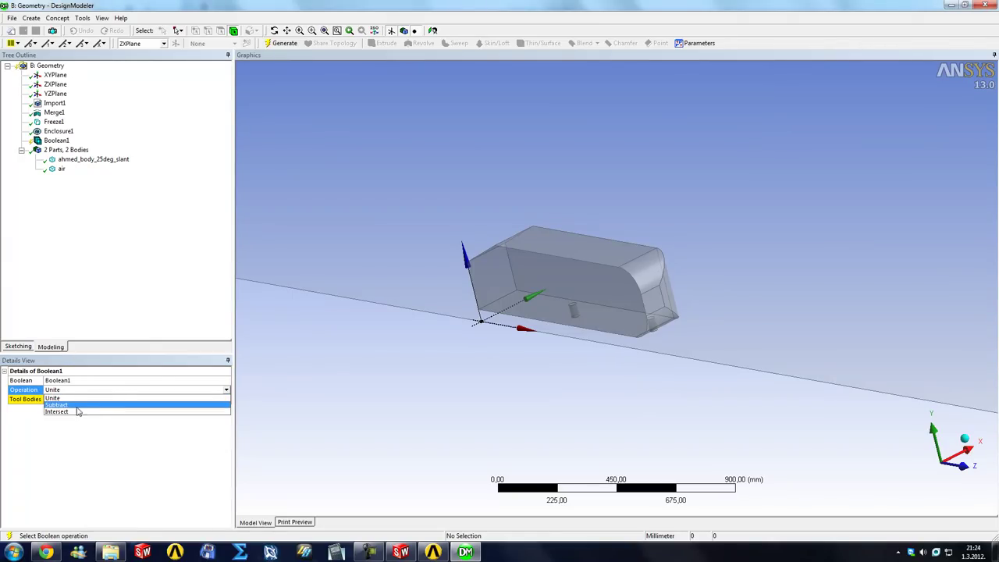
pyautogui.click(62, 405)
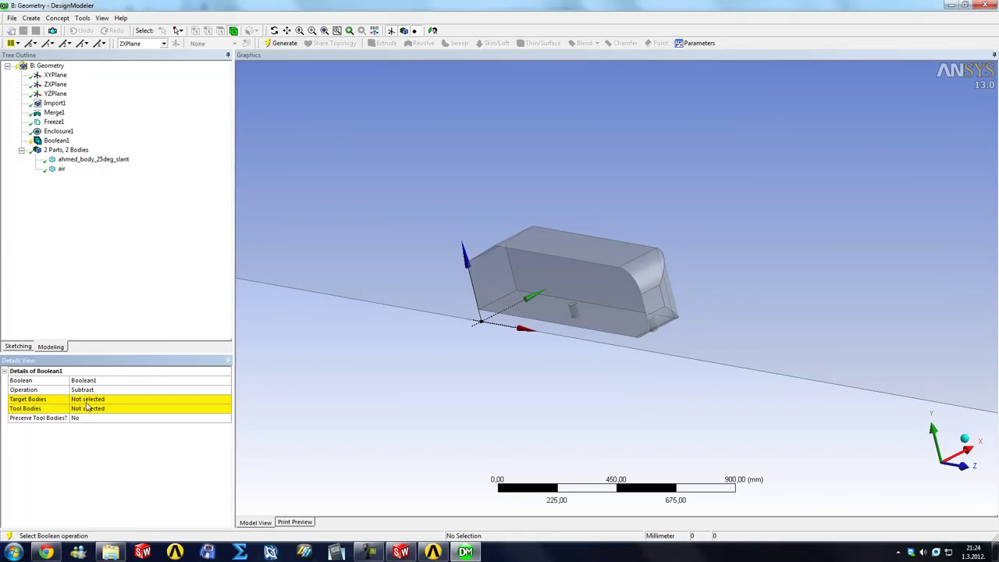
# Set air as the target body and ahmed_body_25deg_slant as the tool body.
pyautogui.click(95, 400)
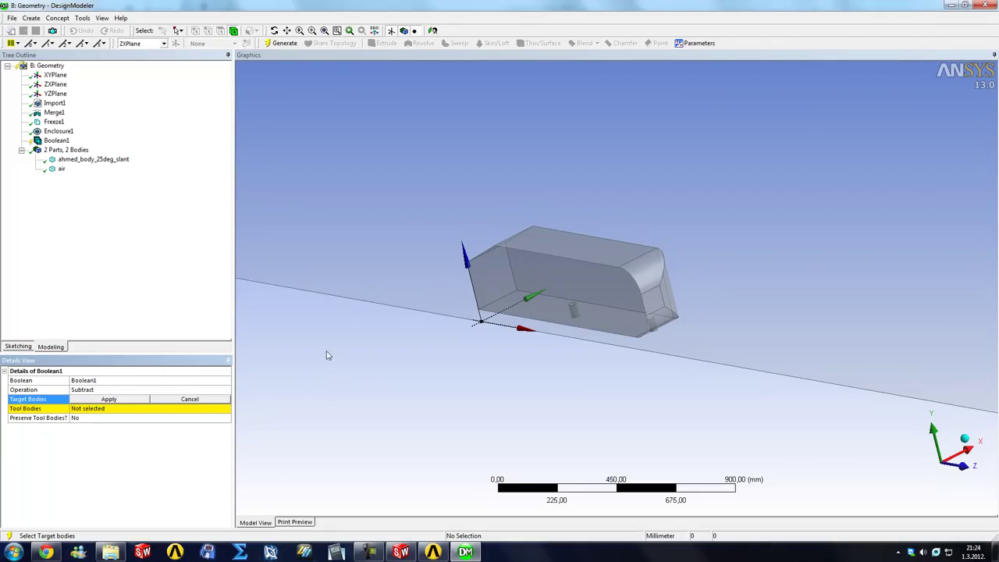
pyautogui.click(295, 212)
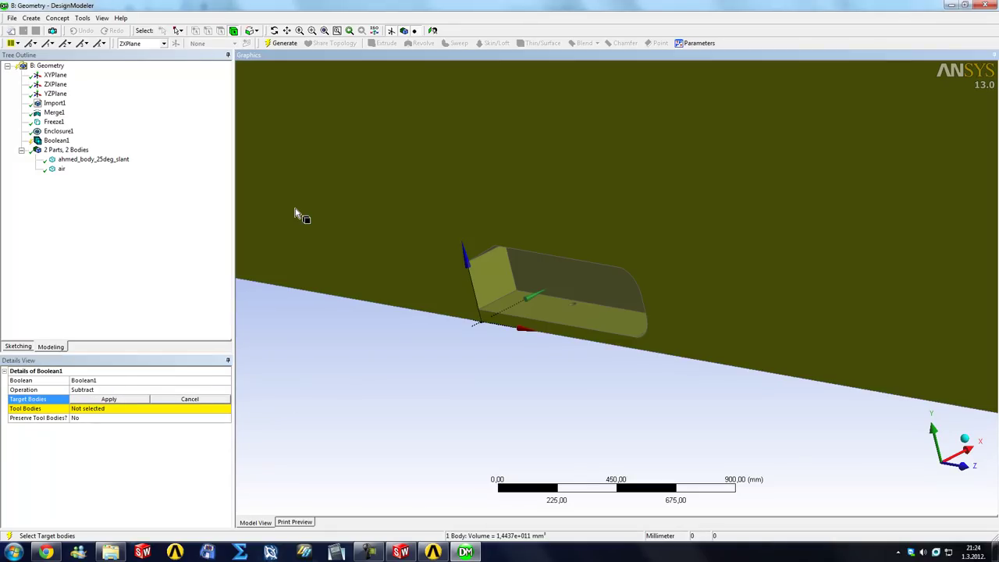
pyautogui.click(124, 400)
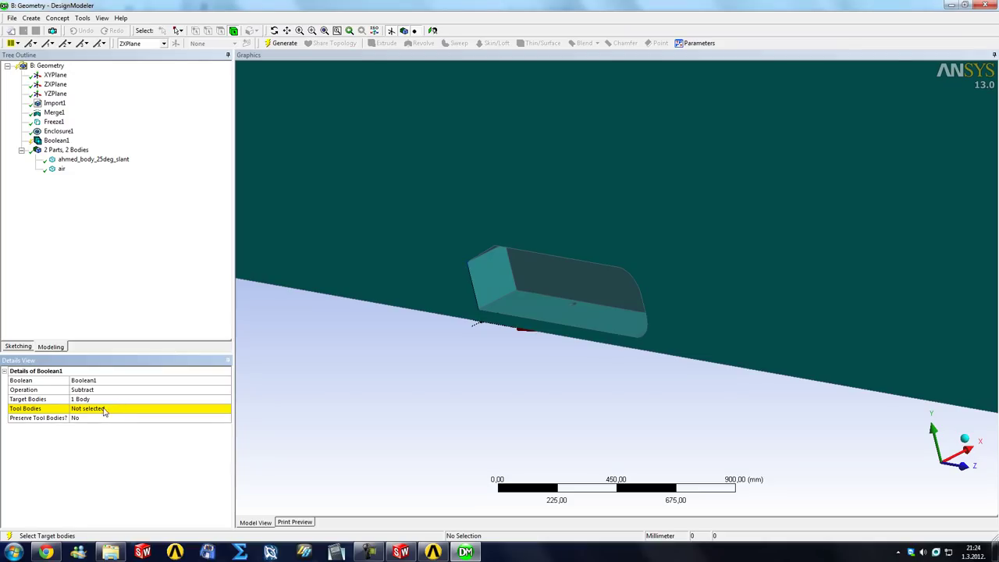
pyautogui.click(81, 411)
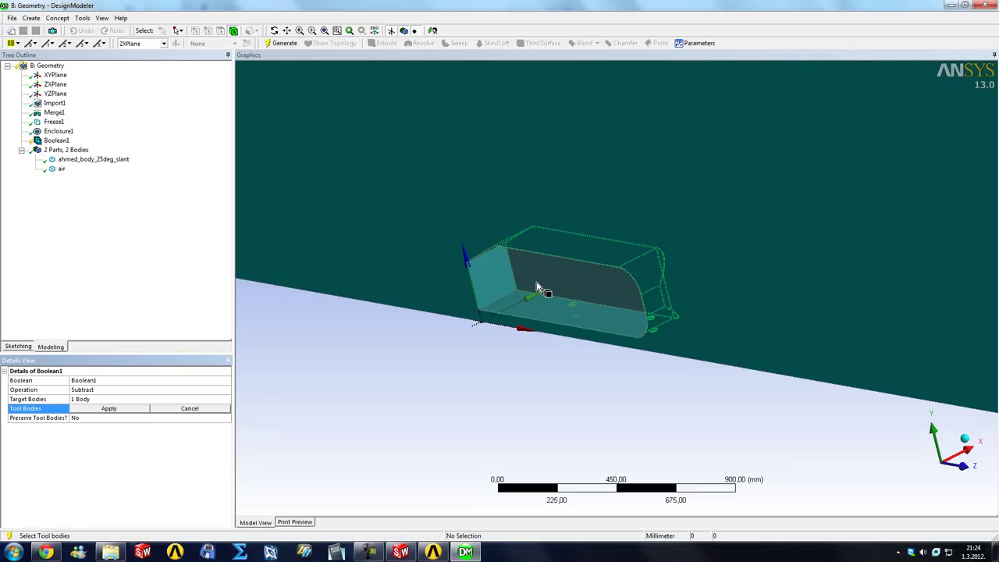
pyautogui.click(538, 287)
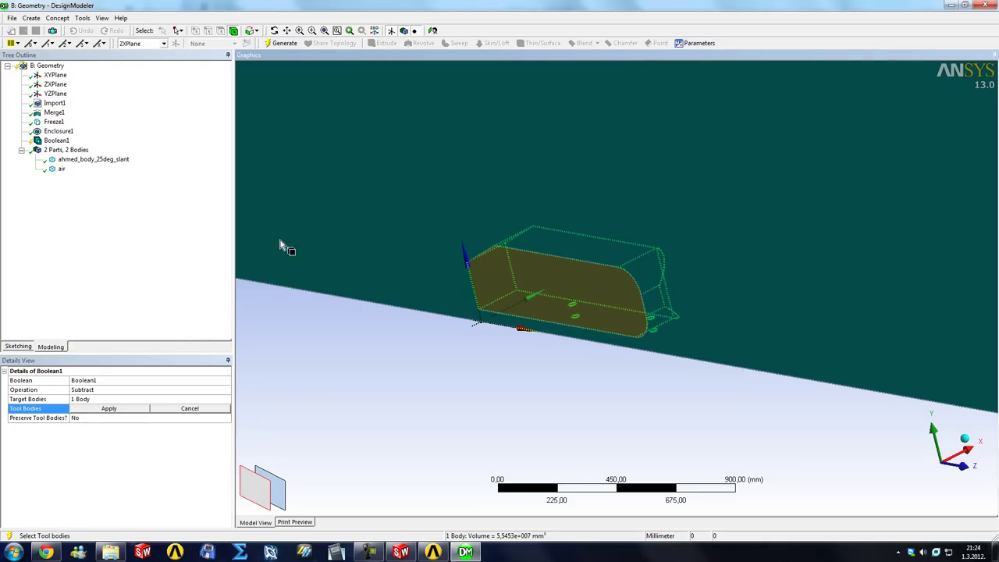
pyautogui.click(80, 162)
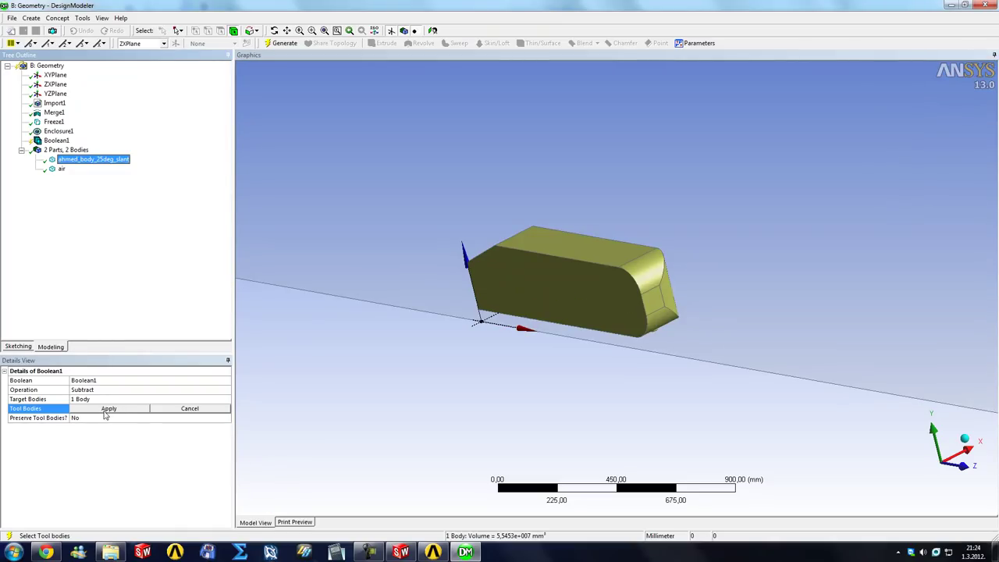
pyautogui.click(109, 409)
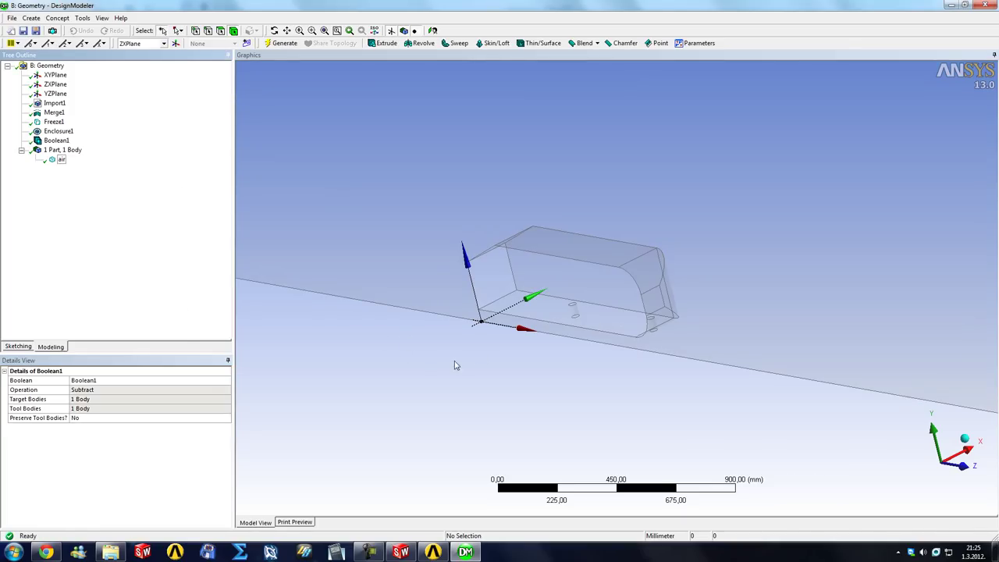
pyautogui.scroll(-5, 456, 366)
pyautogui.click(426, 234)
pyautogui.scroll(-2, 453, 297)
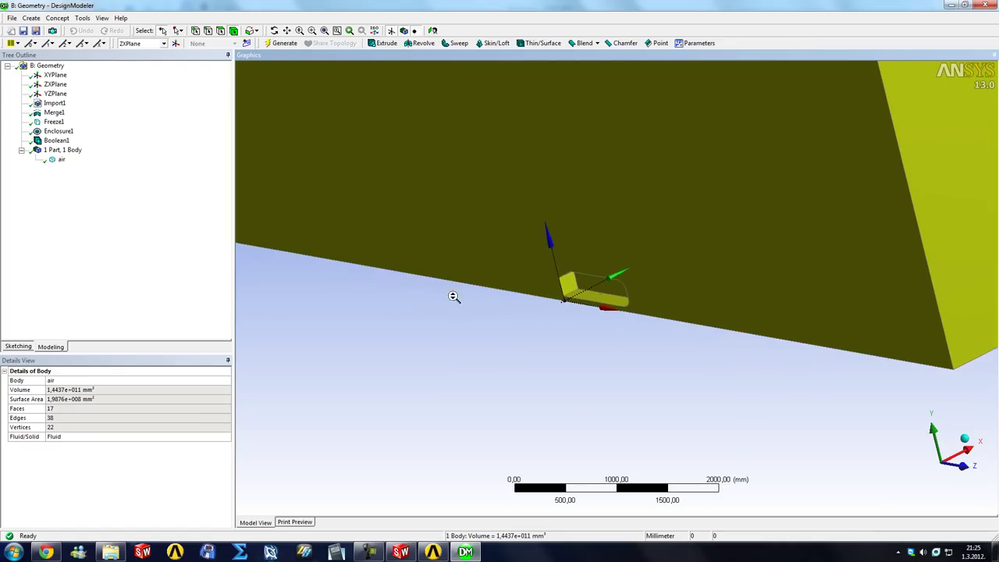
pyautogui.scroll(5, 629, 303)
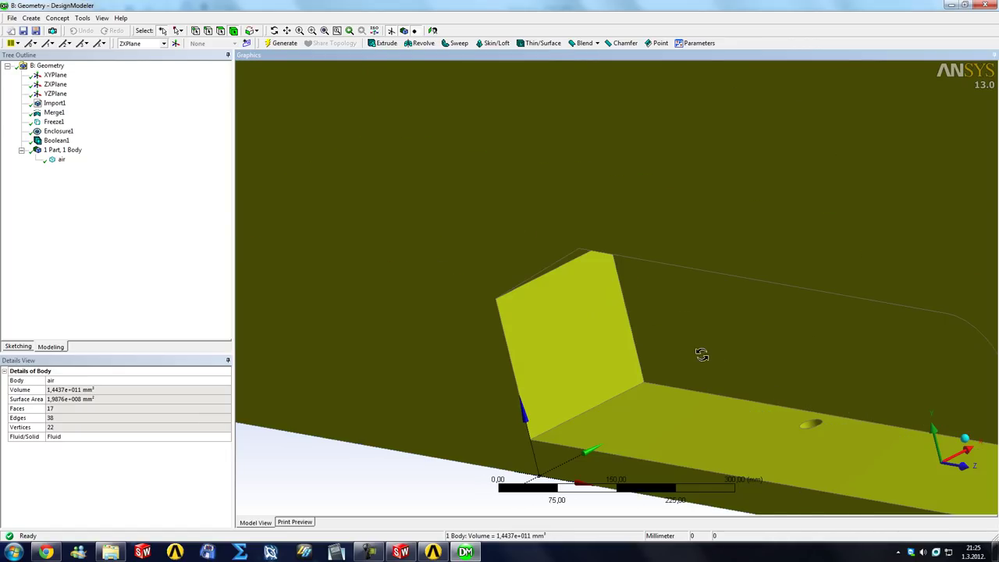
pyautogui.scroll(-5, 702, 355)
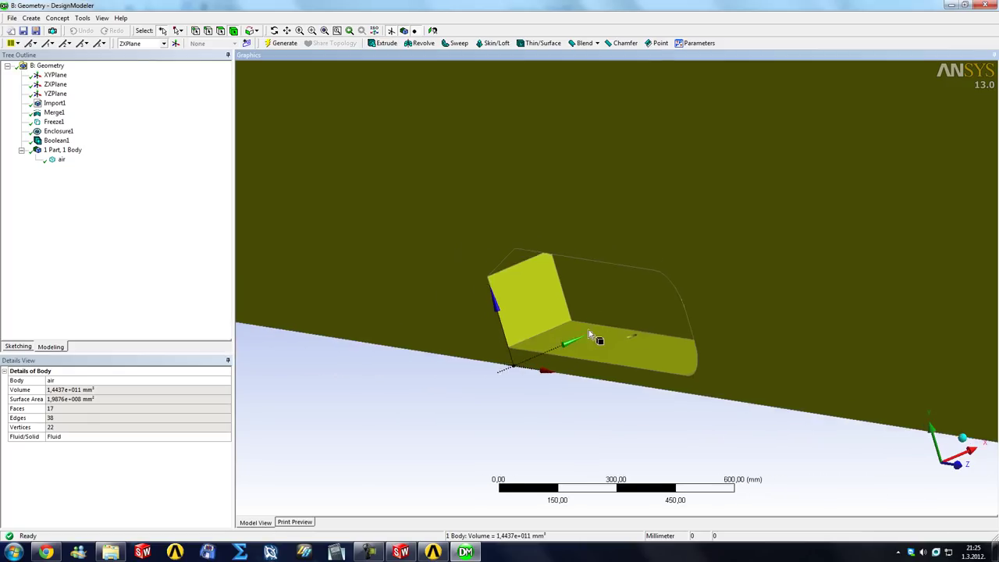
pyautogui.scroll(-3, 588, 331)
pyautogui.moveTo(702, 279); pyautogui.dragTo(790, 294, button='middle')
pyautogui.moveTo(648, 243); pyautogui.dragTo(810, 321, button='right')
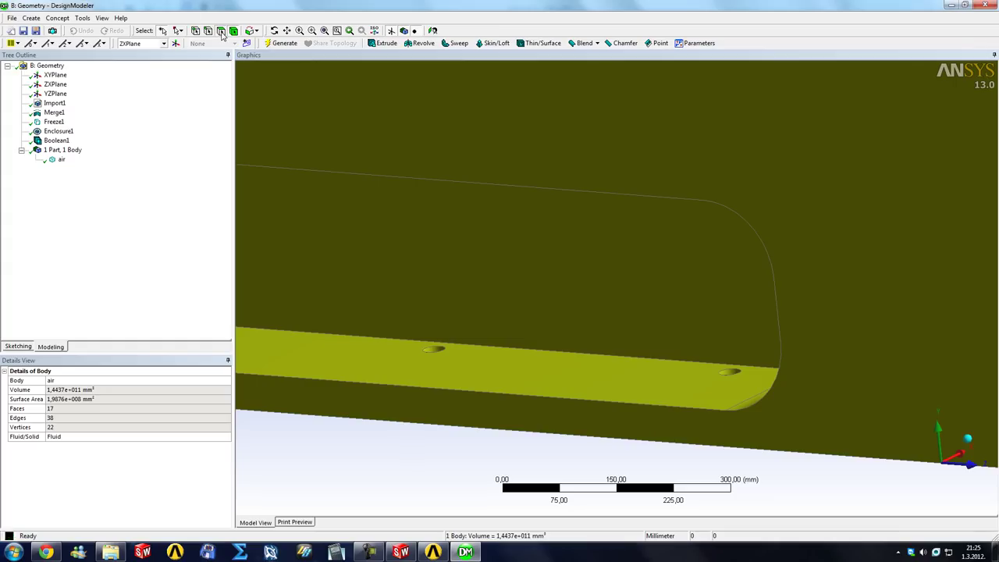
pyautogui.click(442, 247)
pyautogui.keyDown('ctrl'); pyautogui.click(486, 375); pyautogui.keyUp('ctrl')
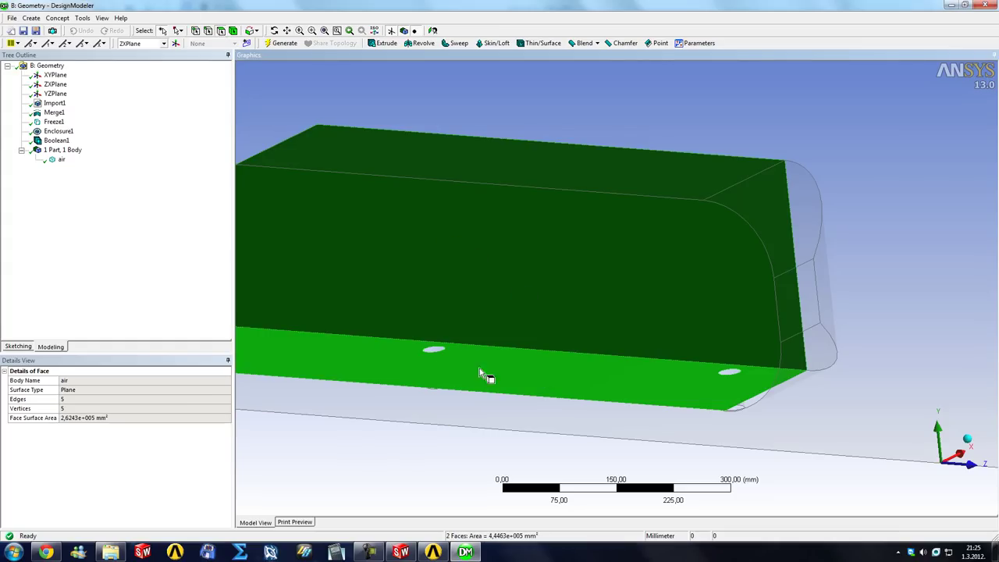
pyautogui.keyDown('ctrl'); pyautogui.click(434, 351); pyautogui.keyUp('ctrl')
pyautogui.keyDown('ctrl'); pyautogui.click(729, 372); pyautogui.keyUp('ctrl')
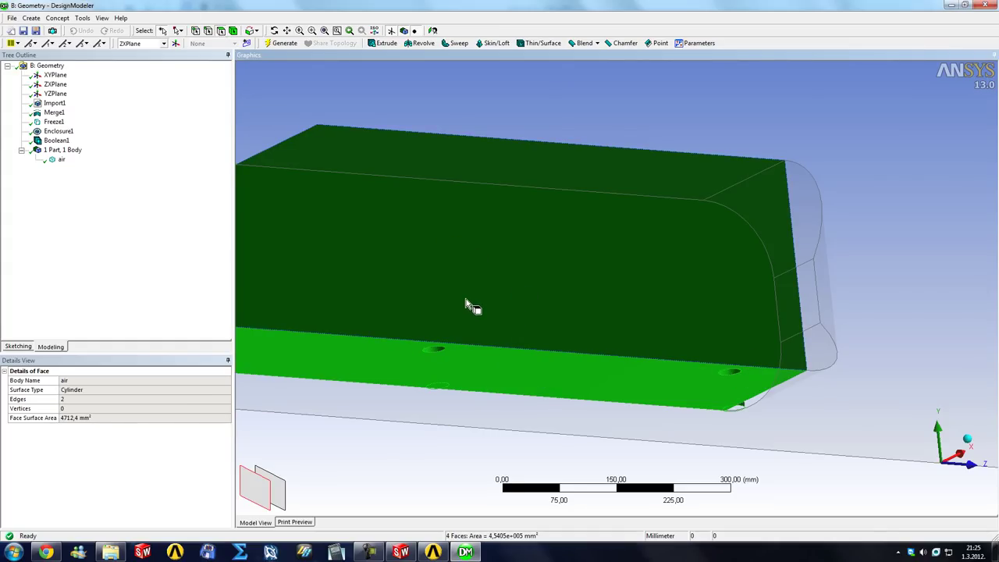
pyautogui.scroll(-5, 467, 304)
pyautogui.keyDown('ctrl'); pyautogui.click(437, 297); pyautogui.keyUp('ctrl')
pyautogui.moveTo(475, 276); pyautogui.dragTo(462, 255, button='middle')
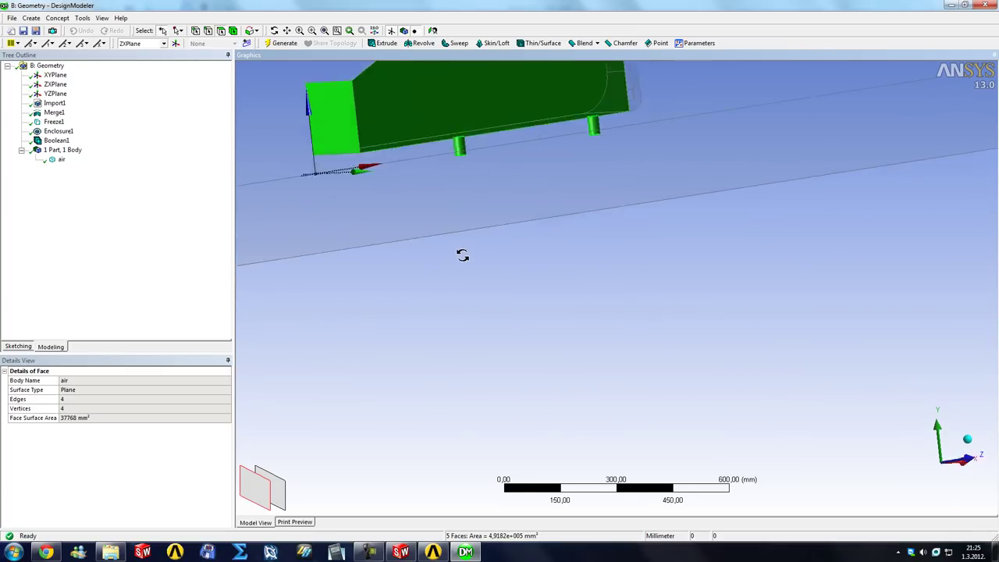
pyautogui.scroll(-3, 461, 255)
pyautogui.scroll(8, 538, 187)
pyautogui.keyDown('ctrl'); pyautogui.click(583, 250); pyautogui.keyUp('ctrl')
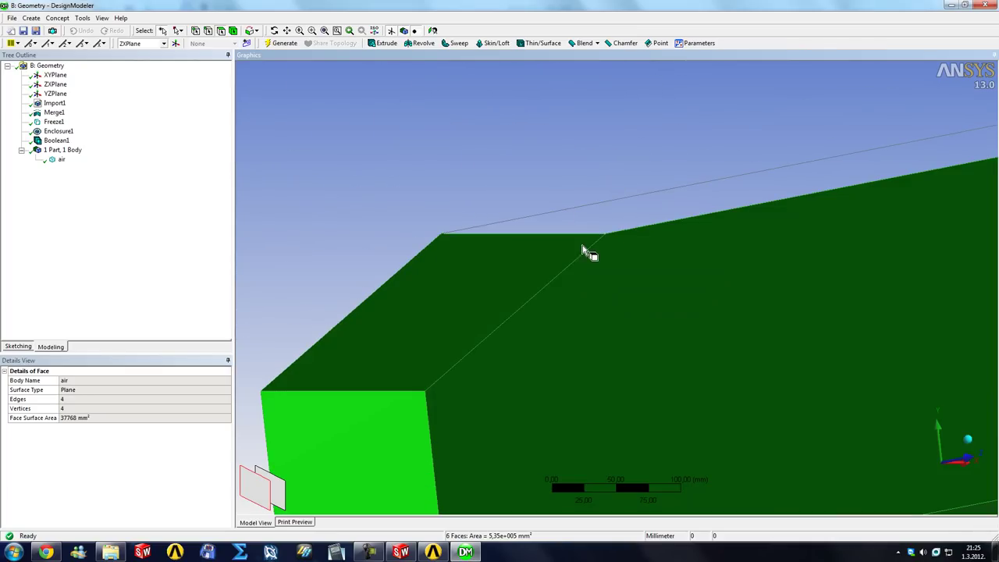
pyautogui.keyDown('ctrl'); pyautogui.click(605, 254); pyautogui.keyUp('ctrl')
pyautogui.scroll(-8, 598, 286)
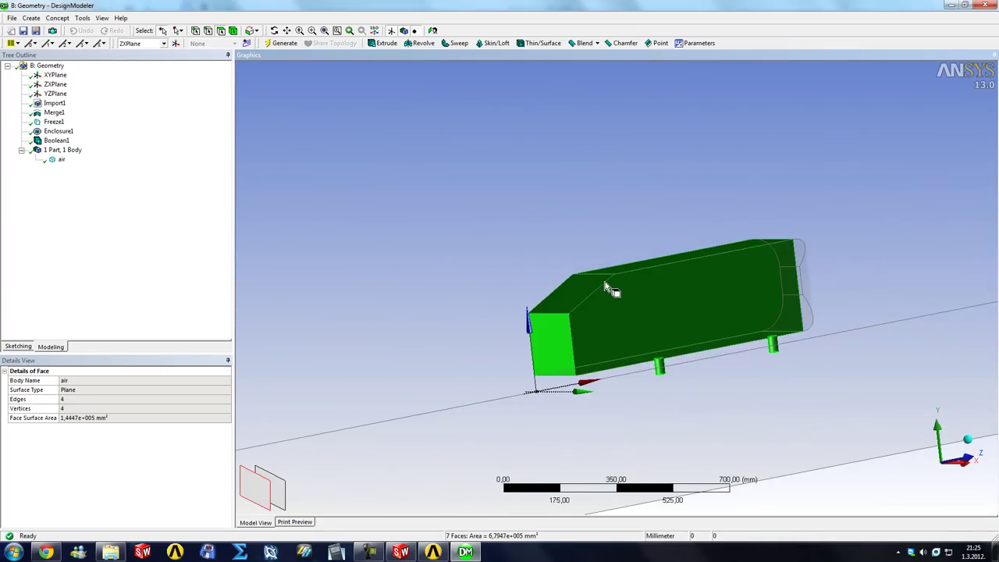
pyautogui.moveTo(612, 290); pyautogui.dragTo(618, 292, button='middle')
pyautogui.scroll(-6, 616, 305)
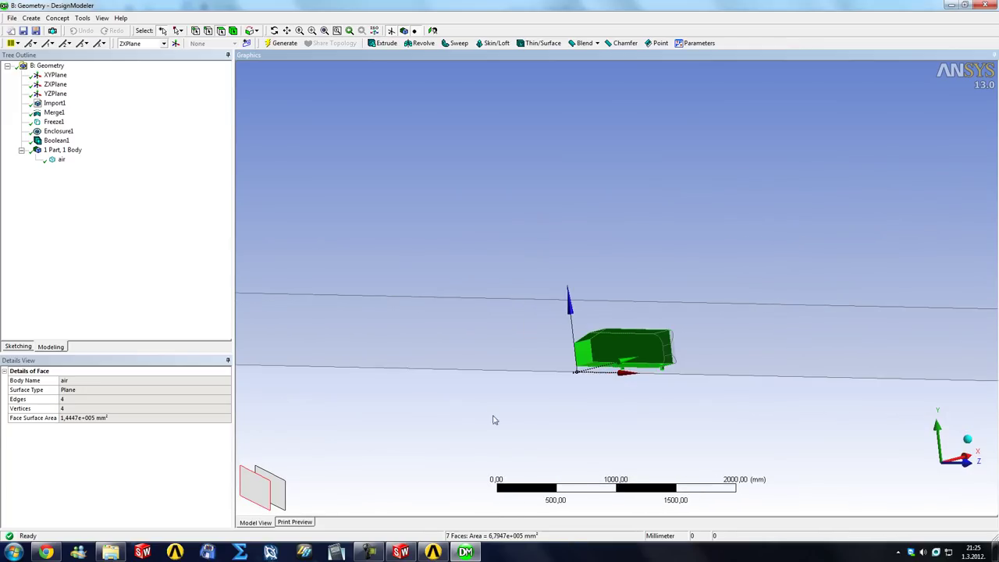
pyautogui.click(528, 428)
pyautogui.moveTo(531, 285)
pyautogui.mouseDown(button='right')
pyautogui.moveTo(641, 384)
pyautogui.moveTo(711, 418)
pyautogui.mouseUp(button='right')
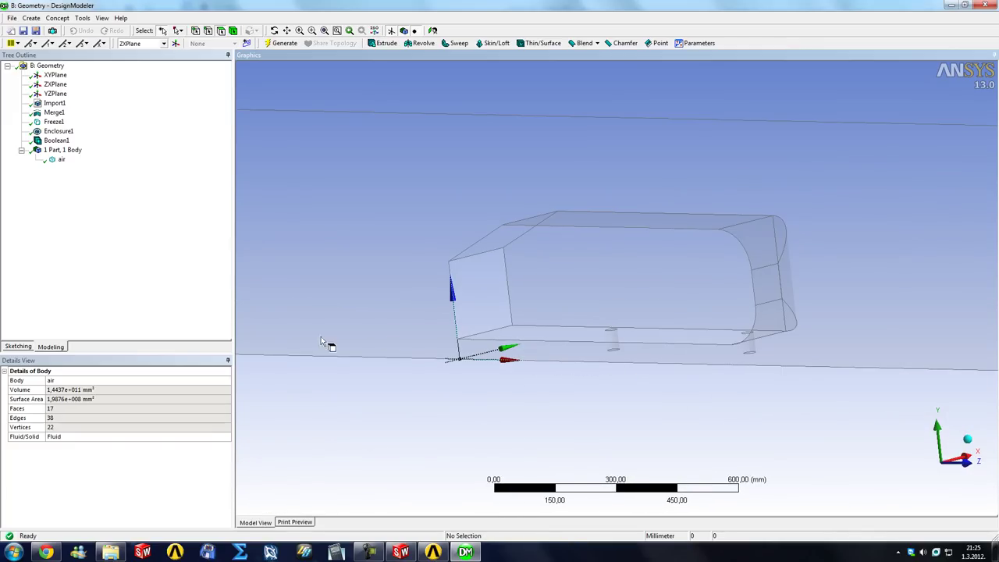
pyautogui.click(60, 160)
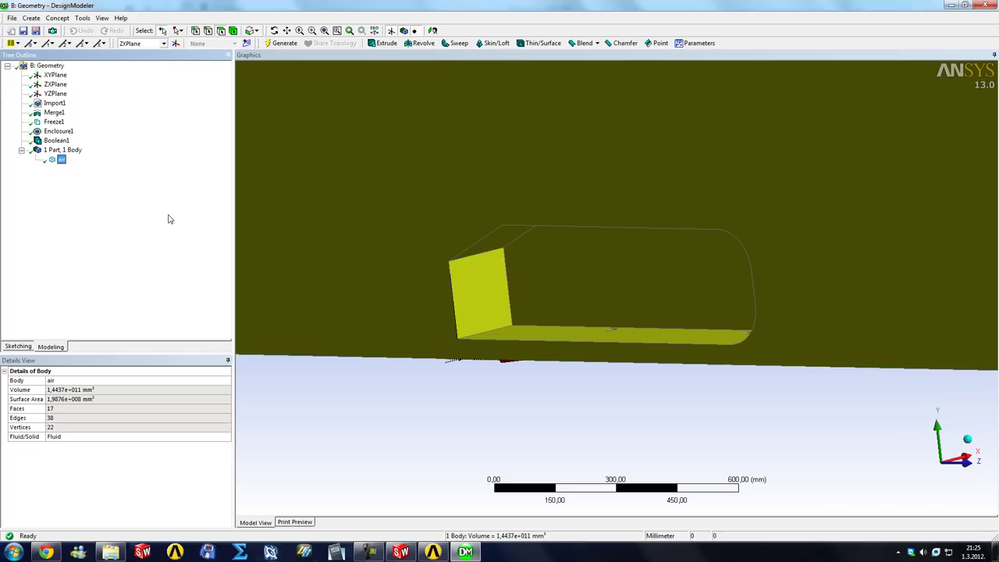
pyautogui.click(433, 398)
pyautogui.scroll(-8, 433, 398)
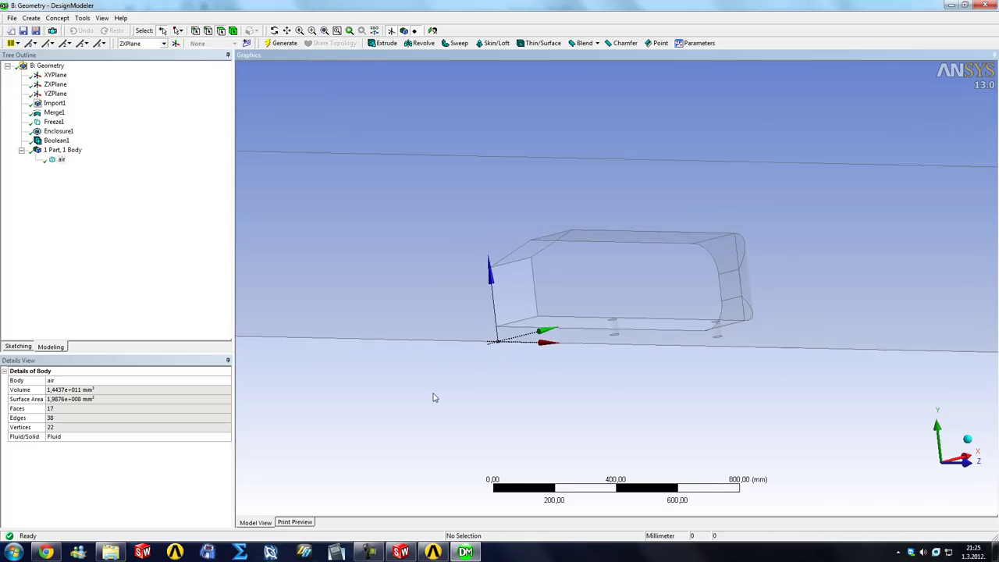
pyautogui.scroll(-4, 546, 257)
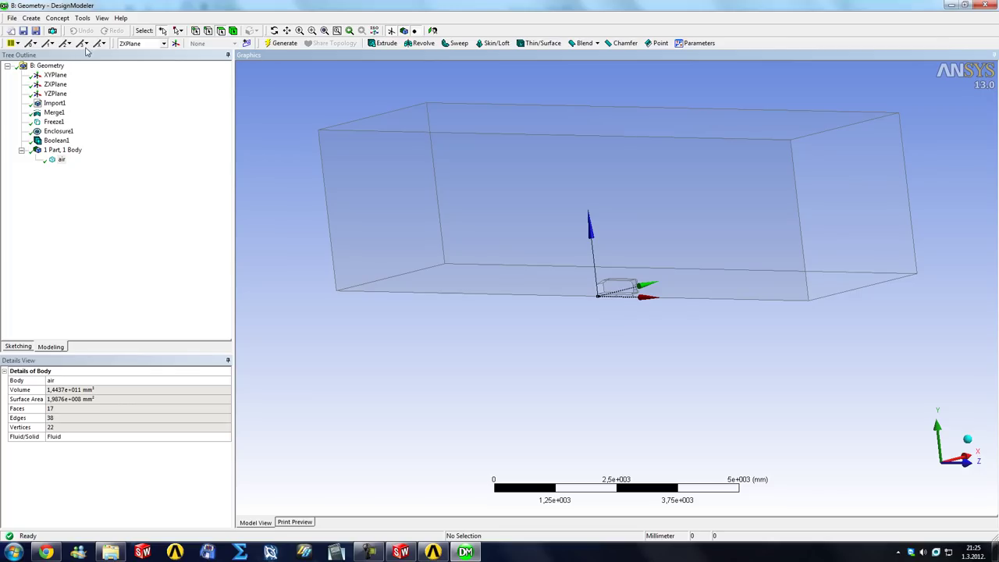
# Save the Workbench project as ahmed_body inside the Desktop's tutorial folder.
pyautogui.click(35, 31)
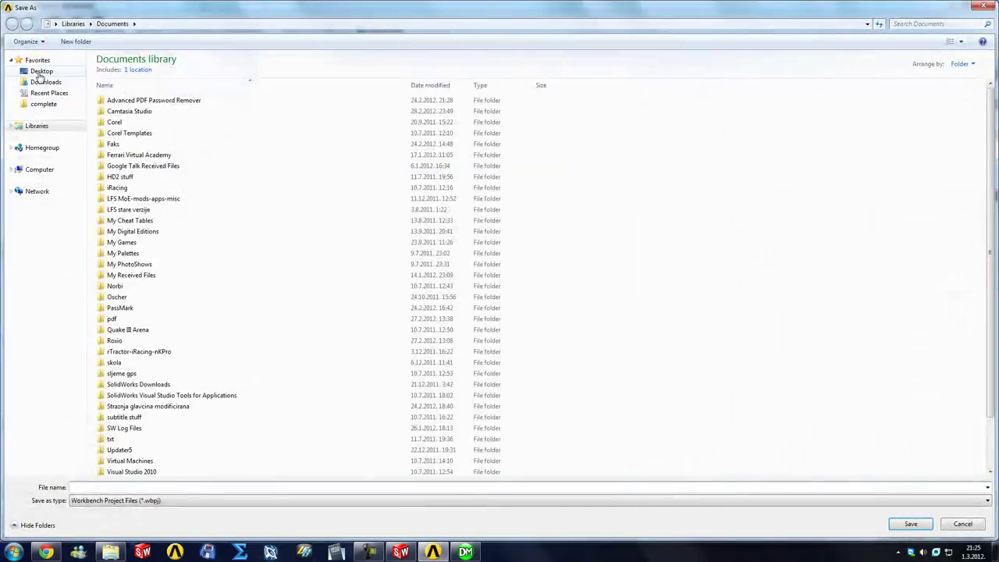
pyautogui.click(41, 71)
pyautogui.doubleClick(146, 97)
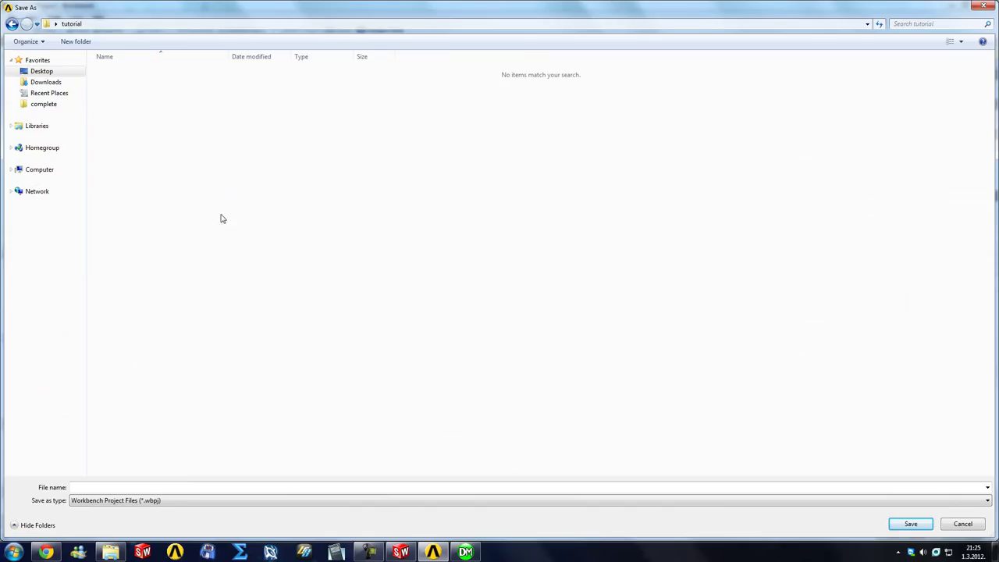
pyautogui.click(183, 486)
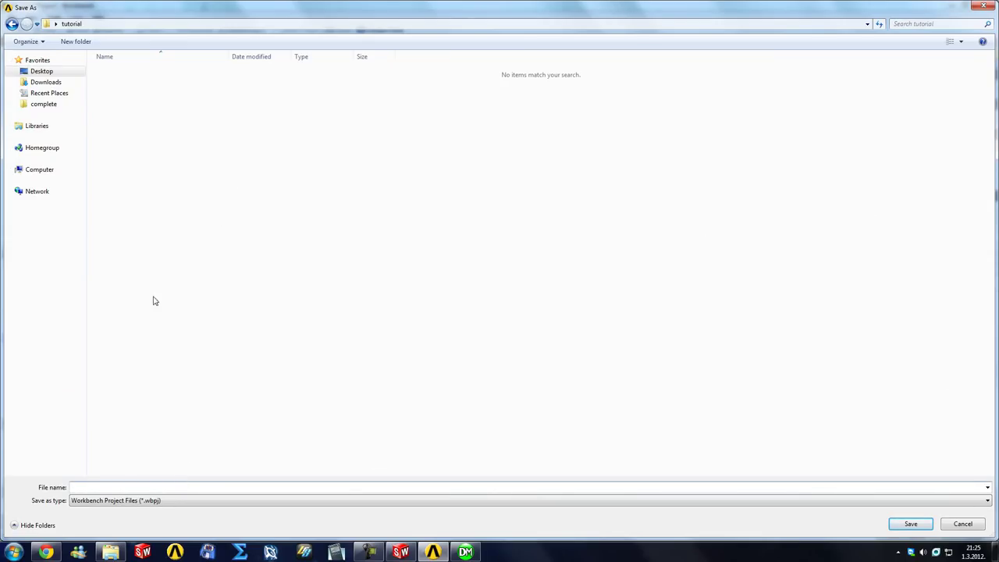
pyautogui.write('ahmed_b')
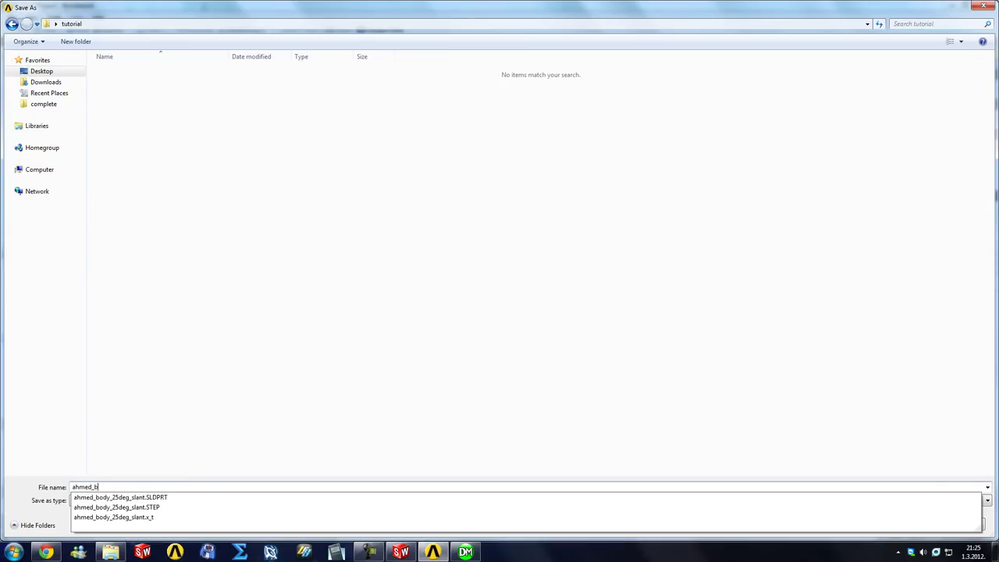
pyautogui.write('ody')
pyautogui.press('Return')
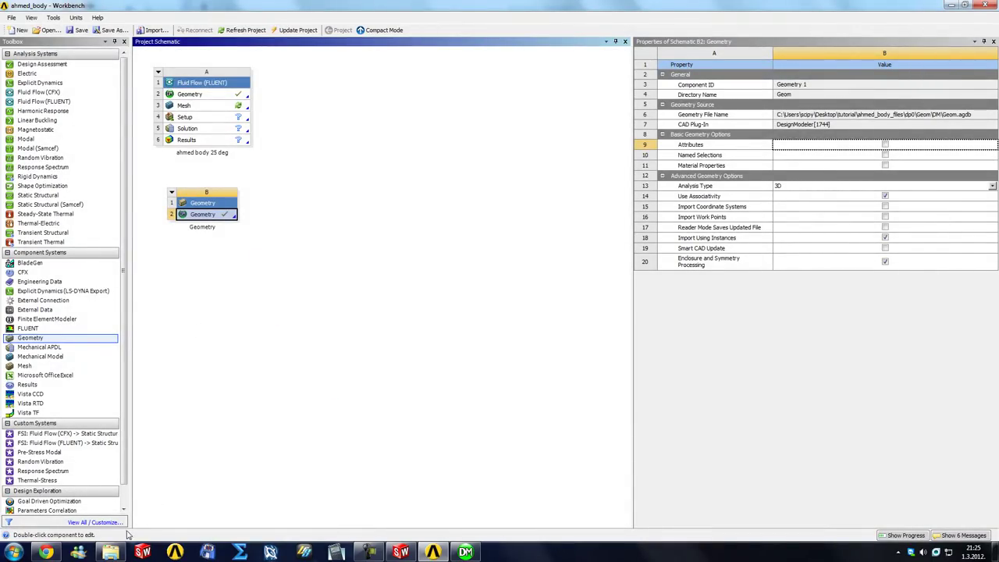
# Create a new folder named 'my procjet' in the tutorial folder.
pyautogui.click(111, 552)
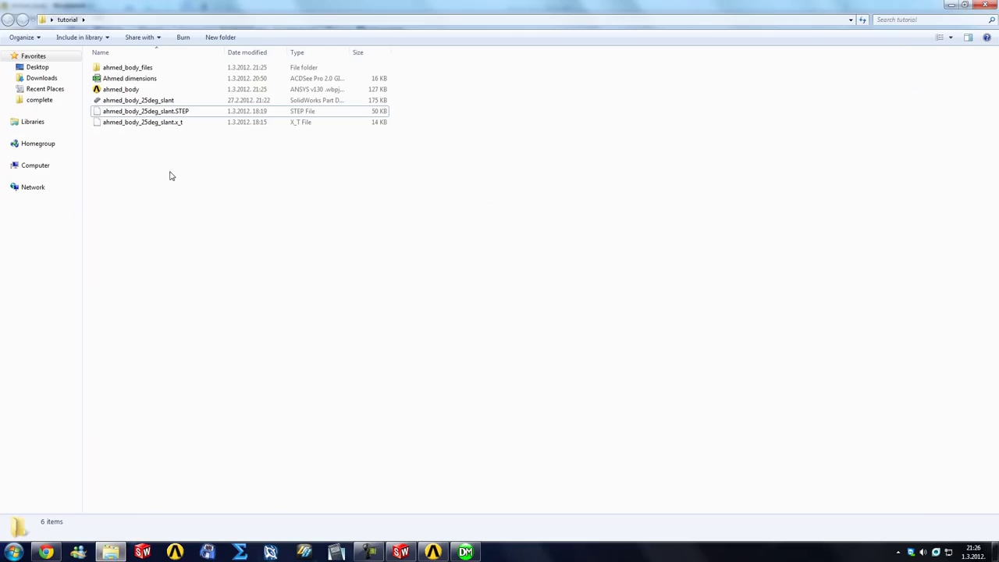
pyautogui.rightClick(209, 267)
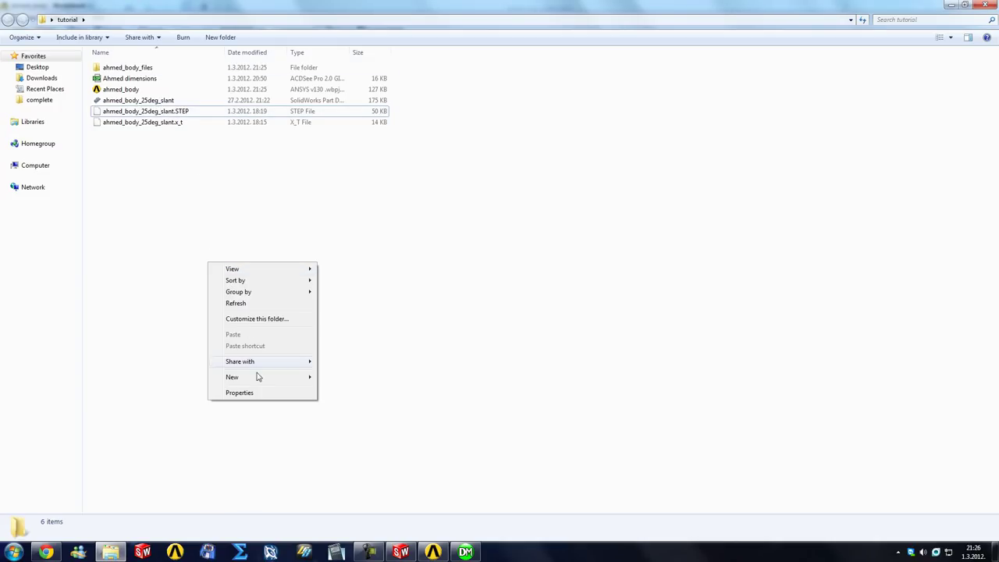
pyautogui.moveTo(304, 379)
pyautogui.click(348, 147)
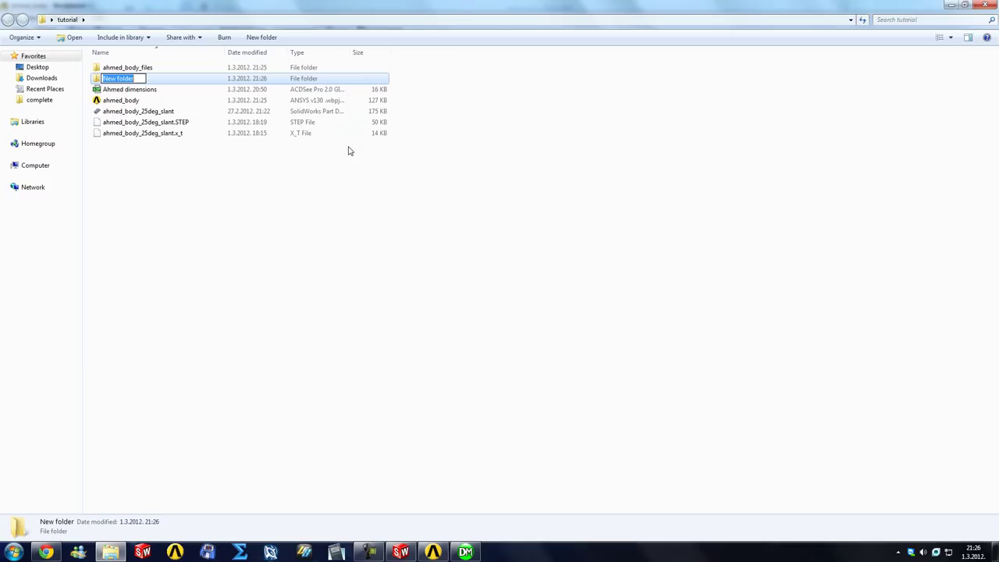
pyautogui.write('my procjet')
pyautogui.press('Return')
pyautogui.press('Return')
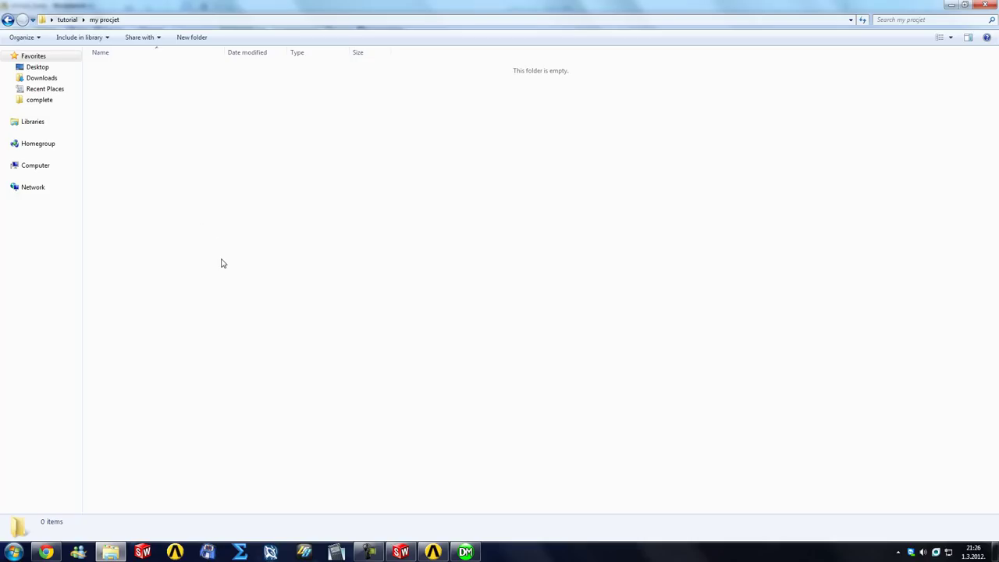
# Browse the ahmed_body_files folder and the saved project files in tutorial.
pyautogui.press('BackSpace')
pyautogui.click(146, 103)
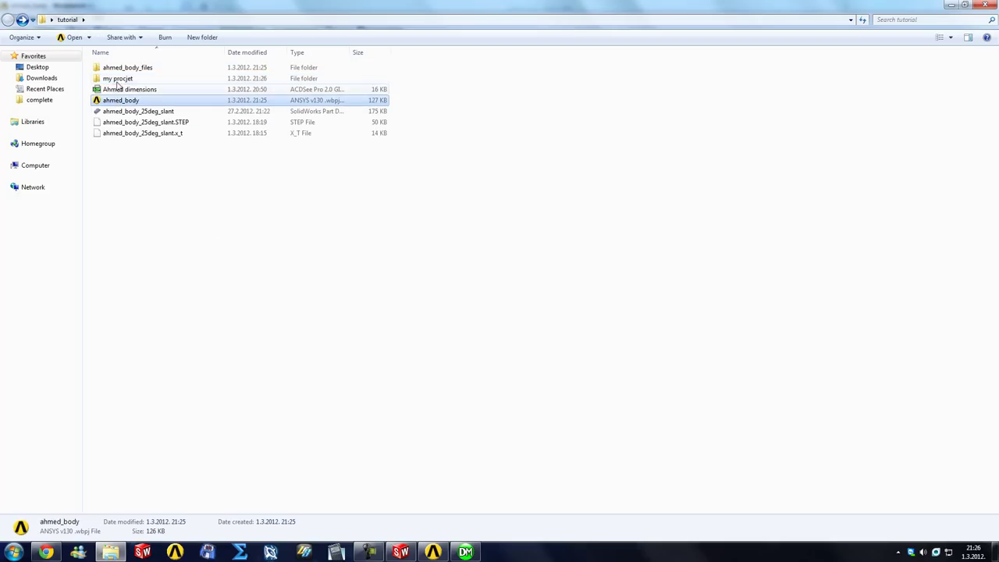
pyautogui.doubleClick(115, 68)
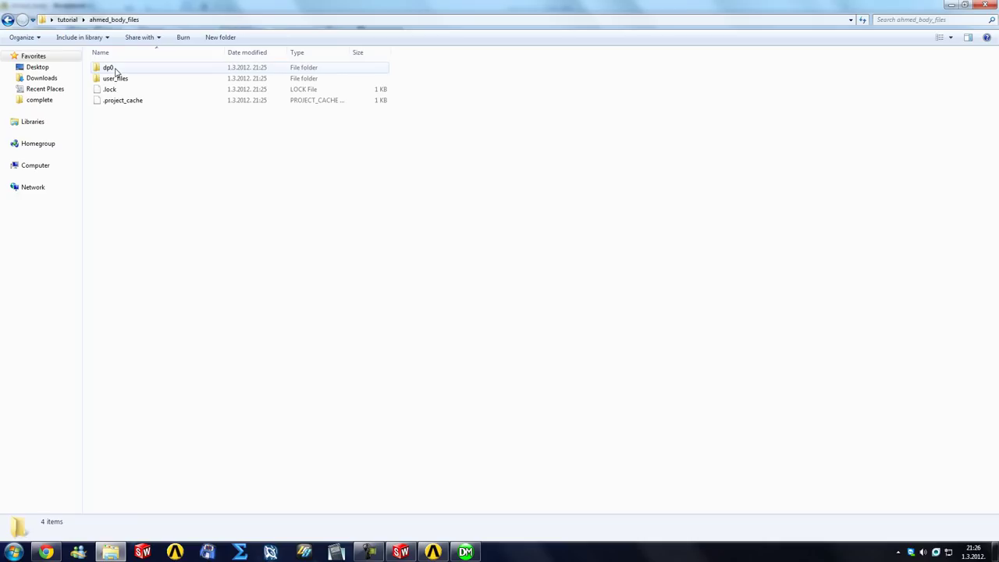
pyautogui.press('BackSpace')
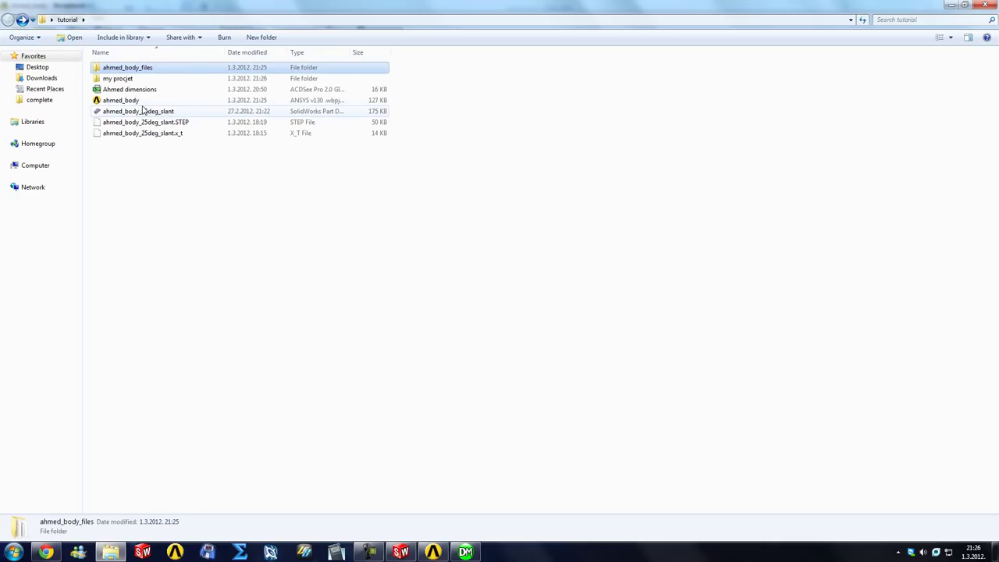
pyautogui.click(114, 113)
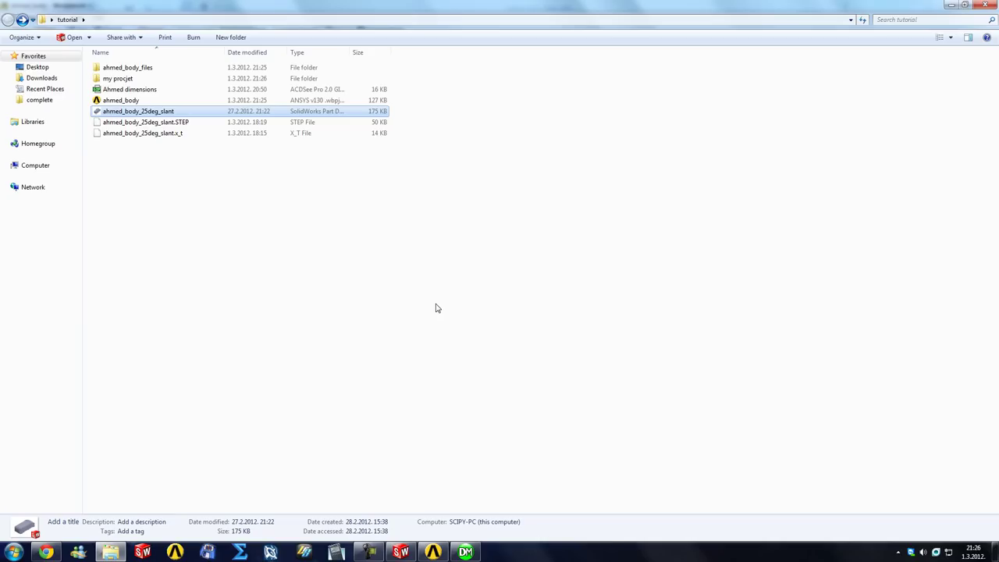
pyautogui.click(385, 297)
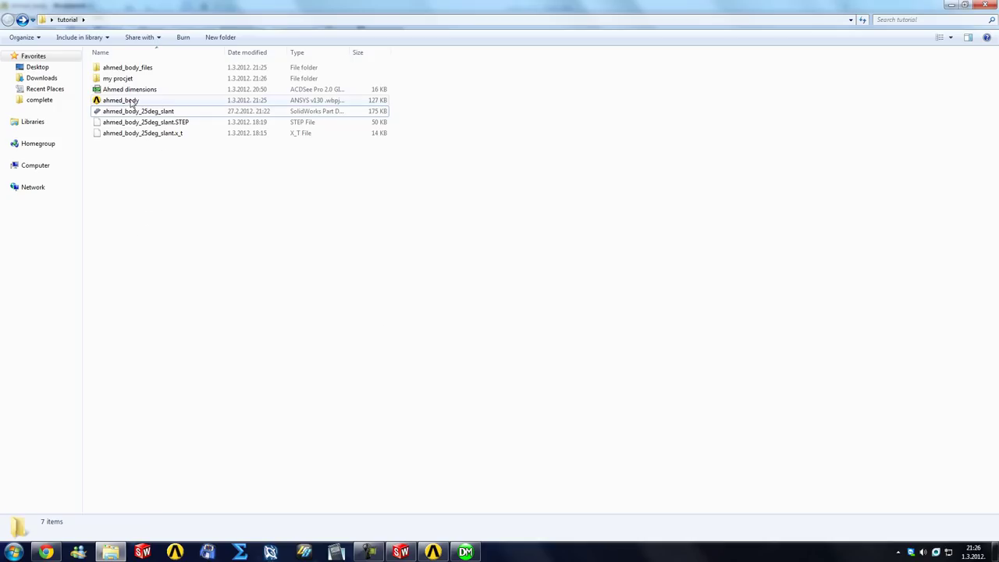
# Return to DesignModeler and the Workbench project window from the taskbar.
pyautogui.click(467, 553)
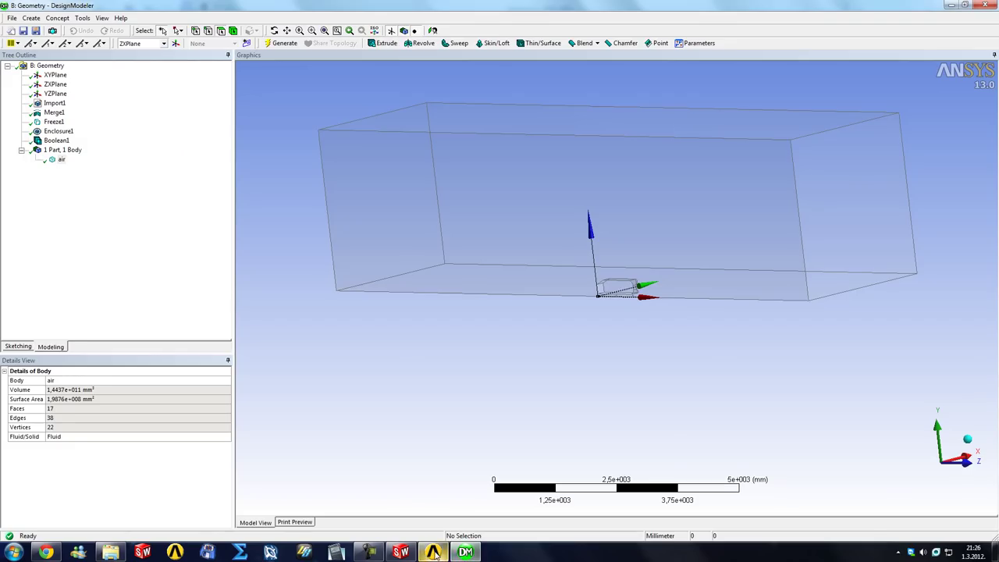
pyautogui.click(433, 552)
pyautogui.click(467, 553)
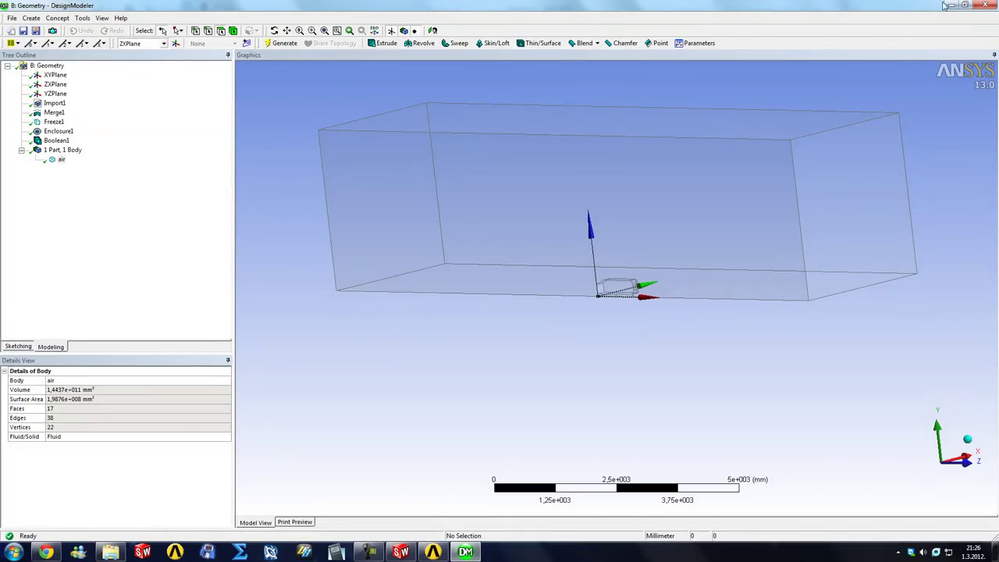